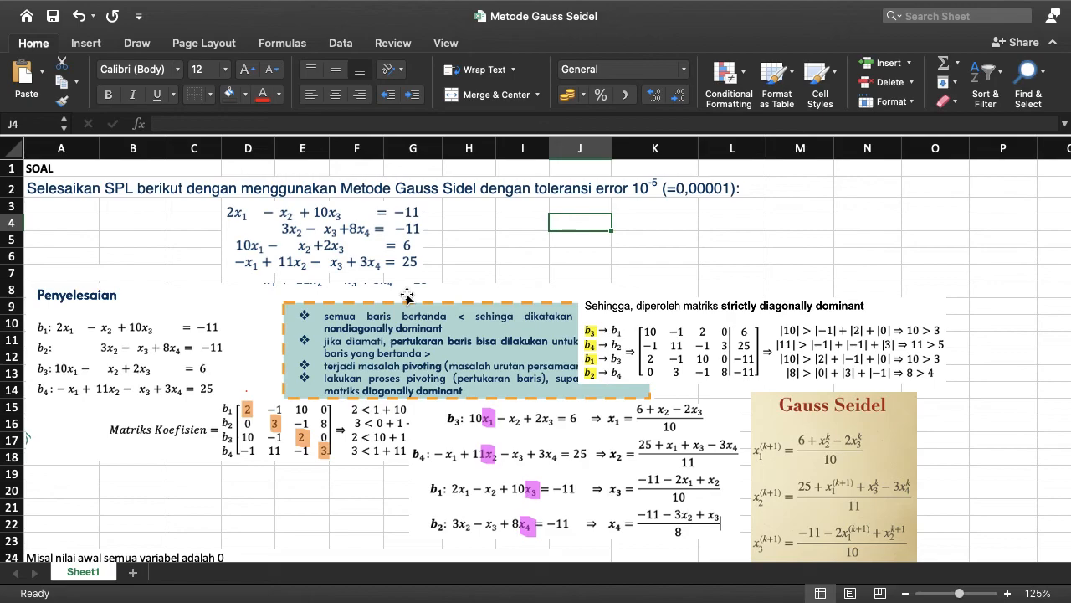
- Examine the equation system, its coefficient matrix, the row-swapped diagonally dominant matrix, the Gauss-Seidel formulas and the iteration table headings
{"action": "left_click", "coordinate": [326, 242]}
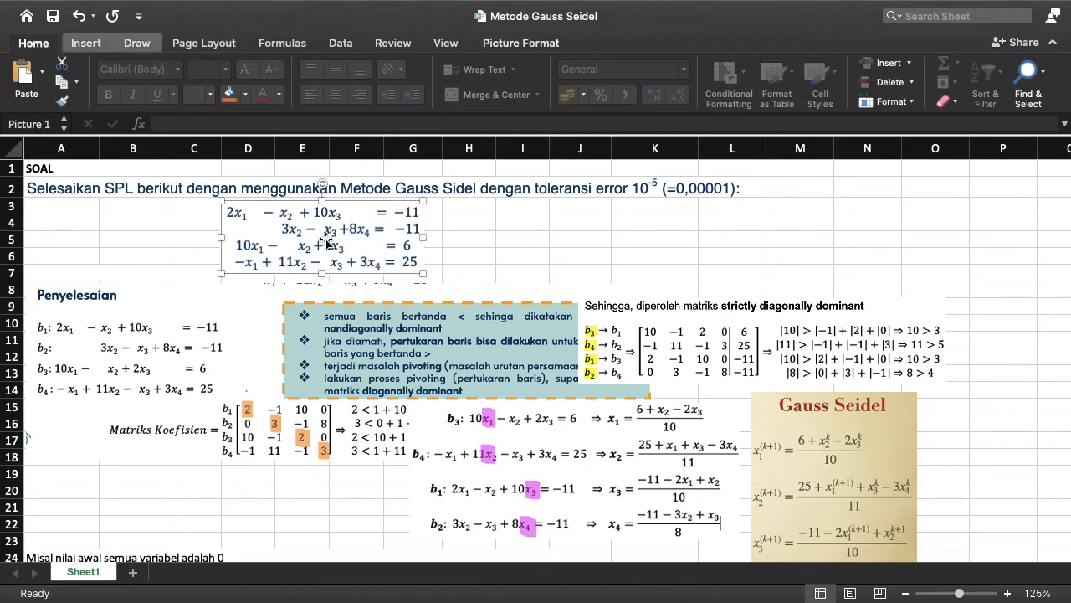
{"action": "left_click", "coordinate": [535, 236]}
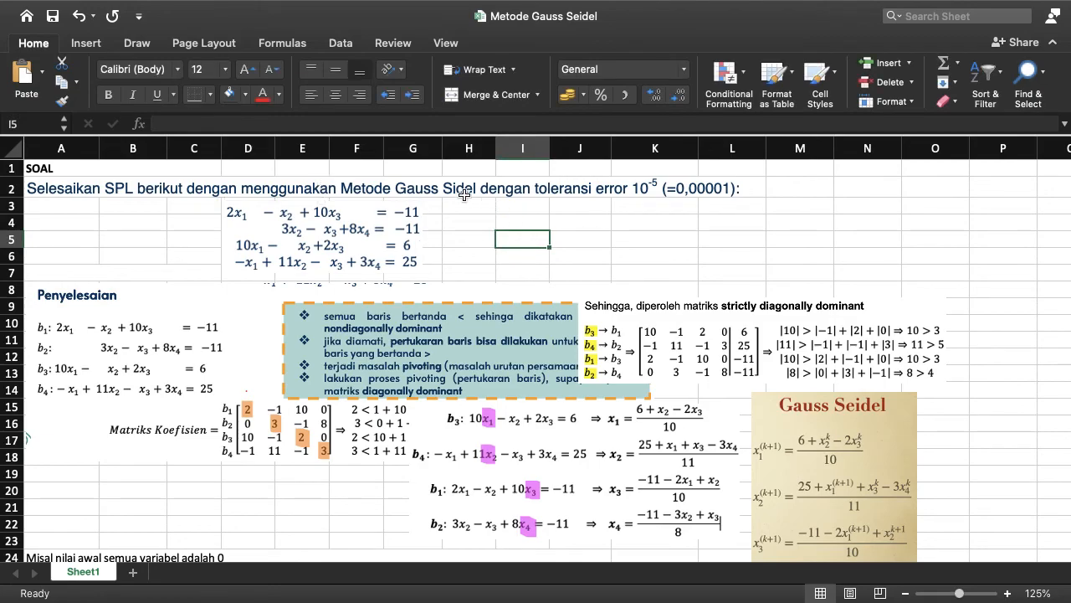
{"action": "left_click", "coordinate": [396, 236]}
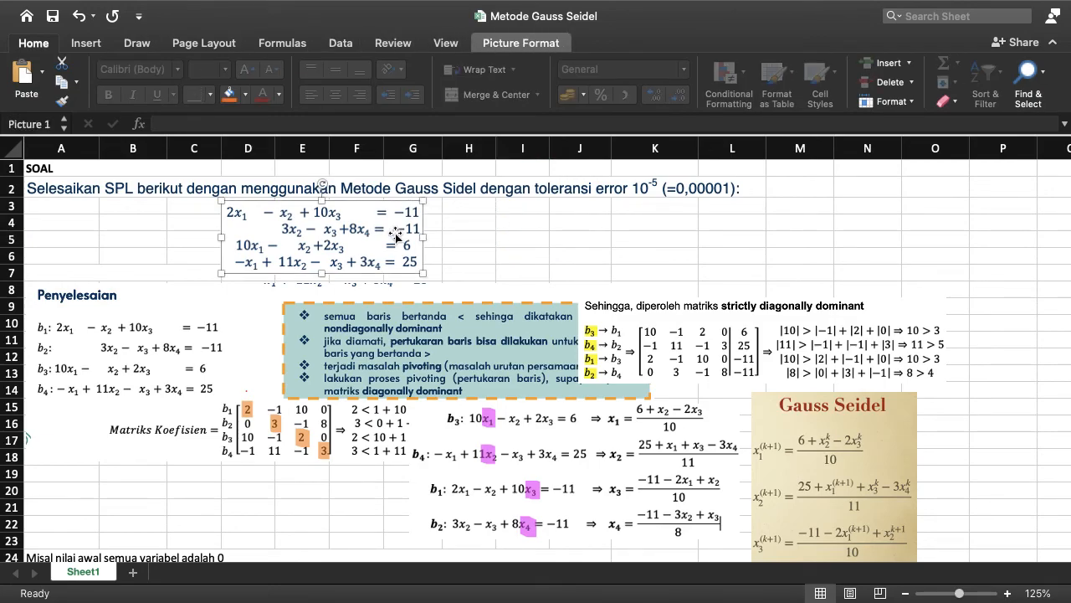
{"action": "left_click", "coordinate": [186, 348]}
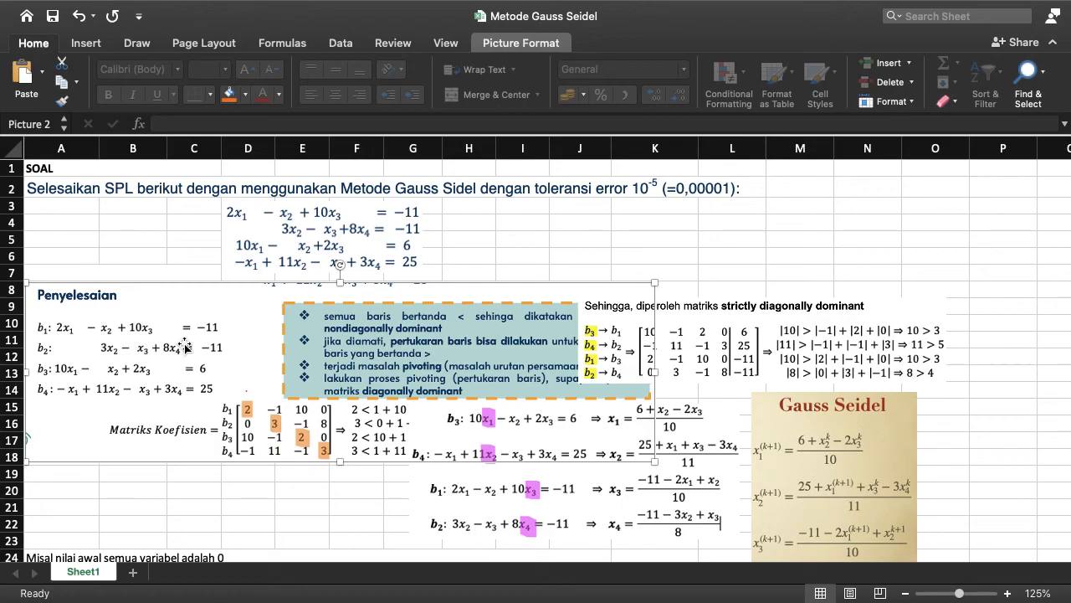
{"action": "left_click", "coordinate": [341, 499]}
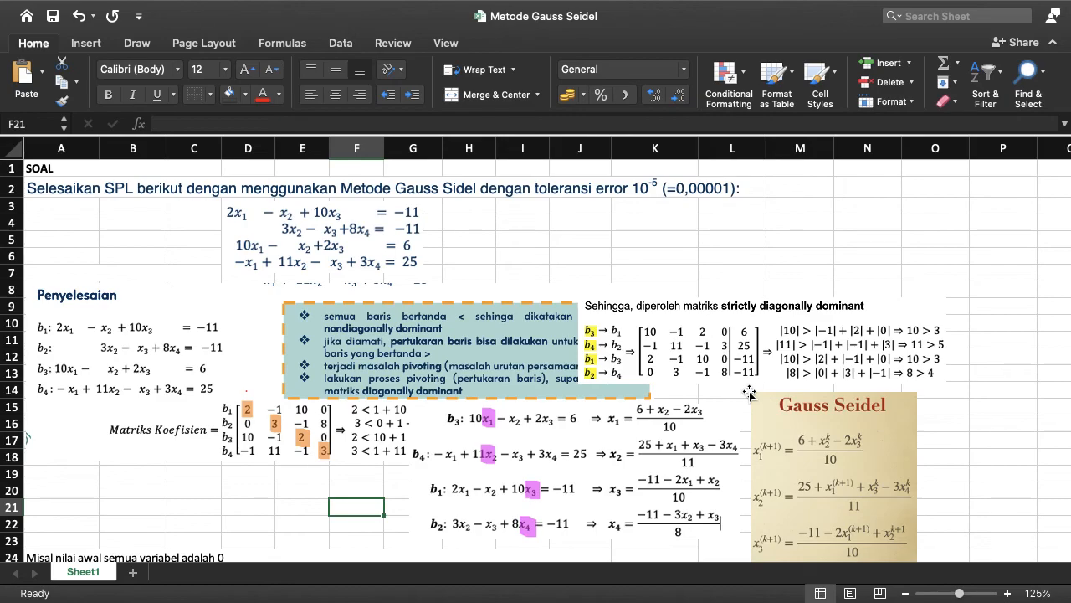
{"action": "left_click", "coordinate": [697, 360]}
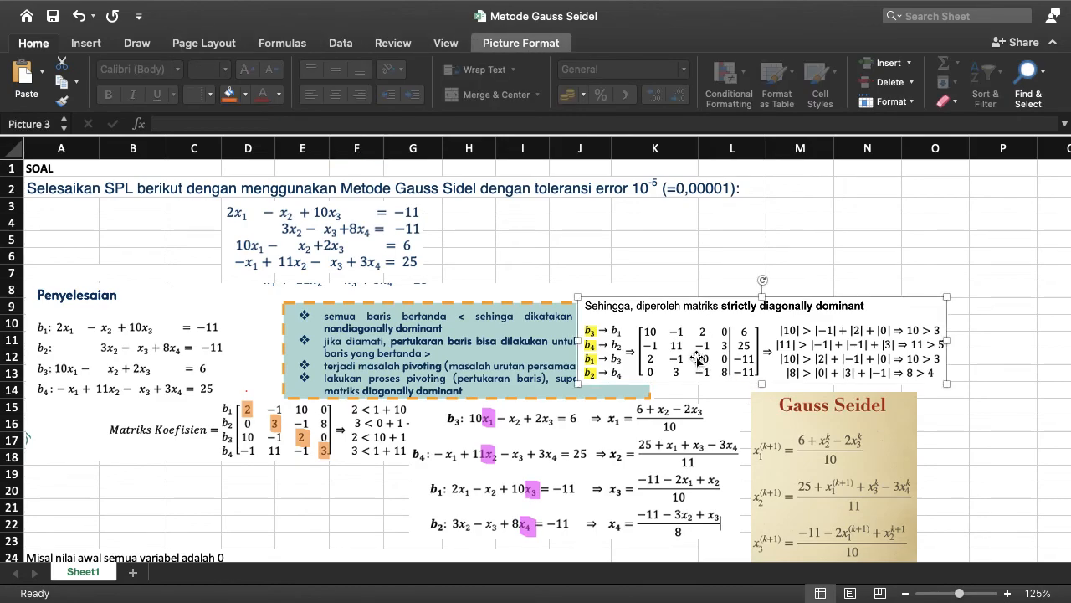
{"action": "left_click", "coordinate": [344, 446]}
{"action": "left_click", "coordinate": [740, 337]}
{"action": "left_click", "coordinate": [614, 453]}
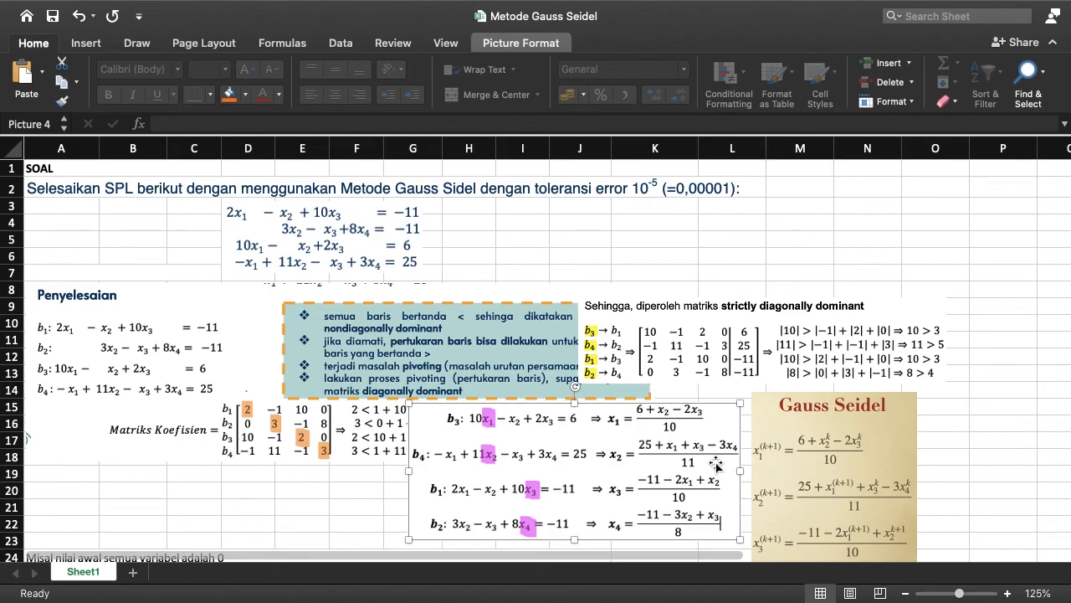
{"action": "left_click", "coordinate": [824, 462]}
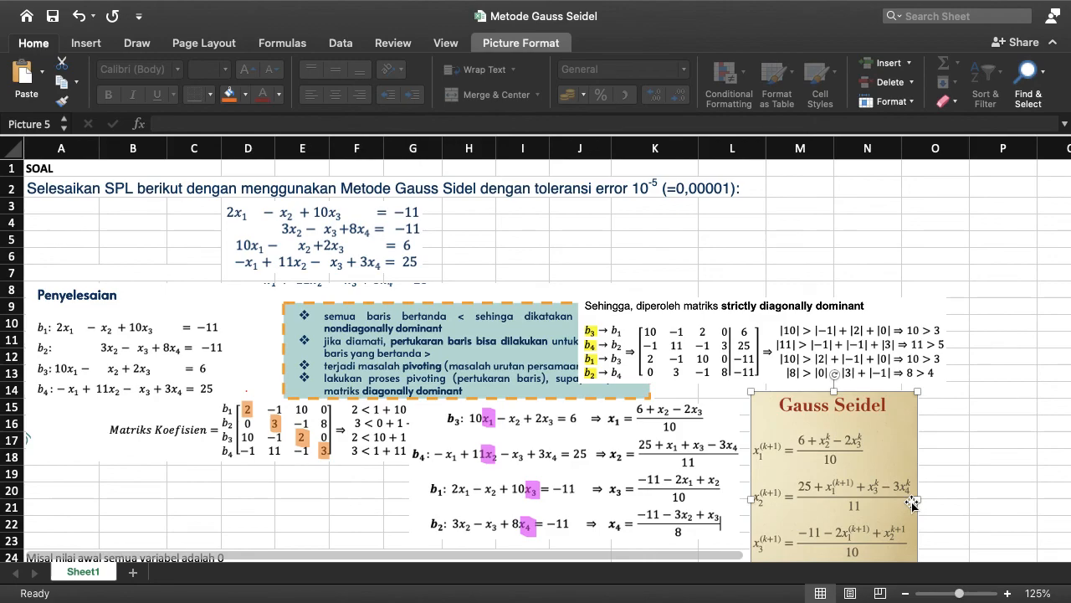
{"action": "scroll", "coordinate": [912, 502], "scroll_direction": "down", "scroll_amount": 5}
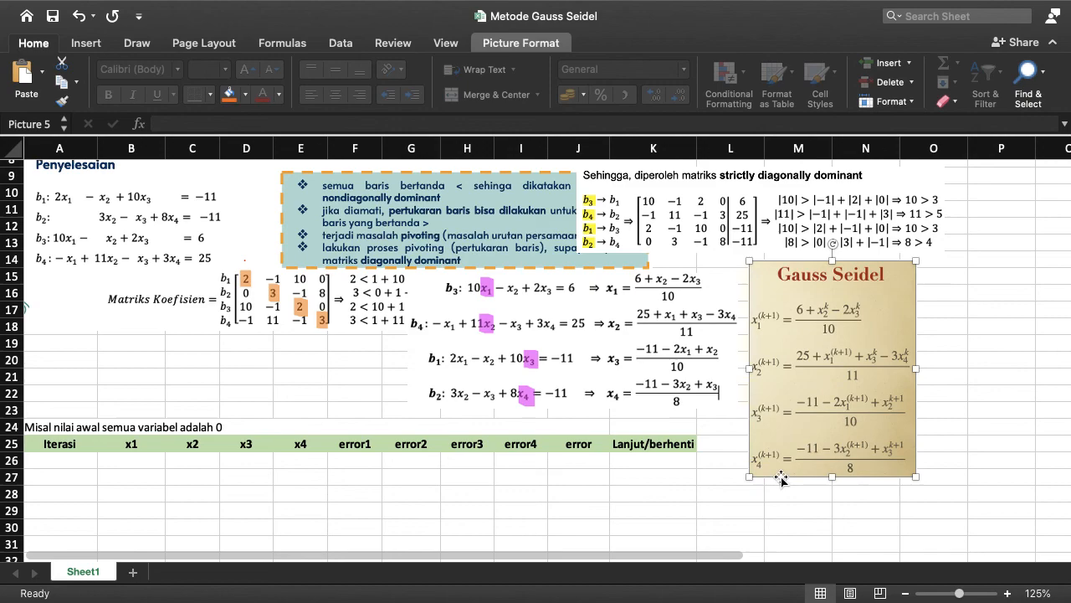
{"action": "left_click", "coordinate": [624, 506]}
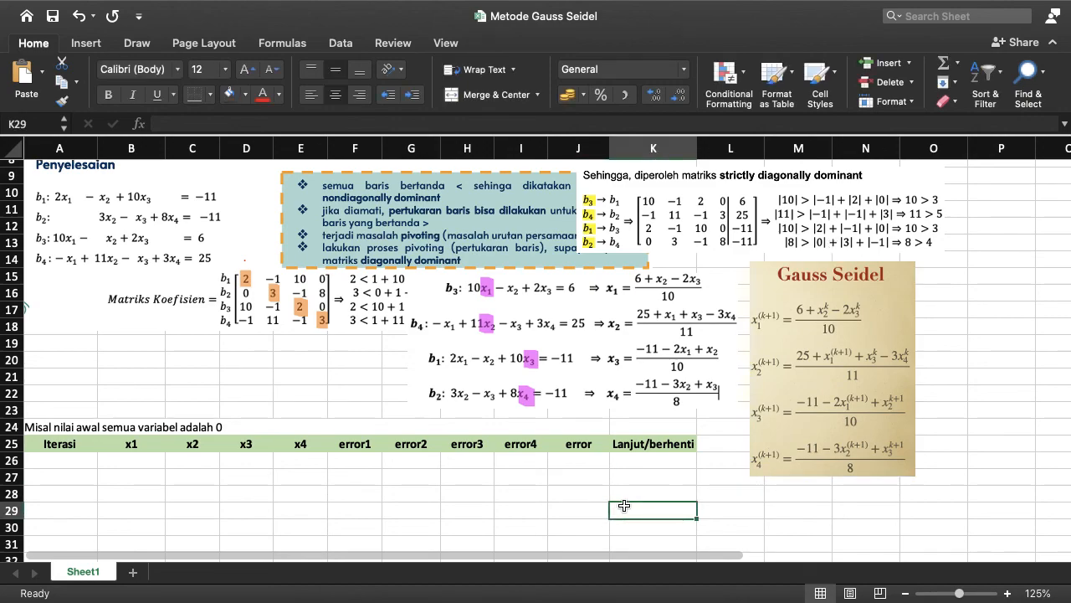
{"action": "scroll", "coordinate": [117, 462], "scroll_direction": "down", "scroll_amount": 1}
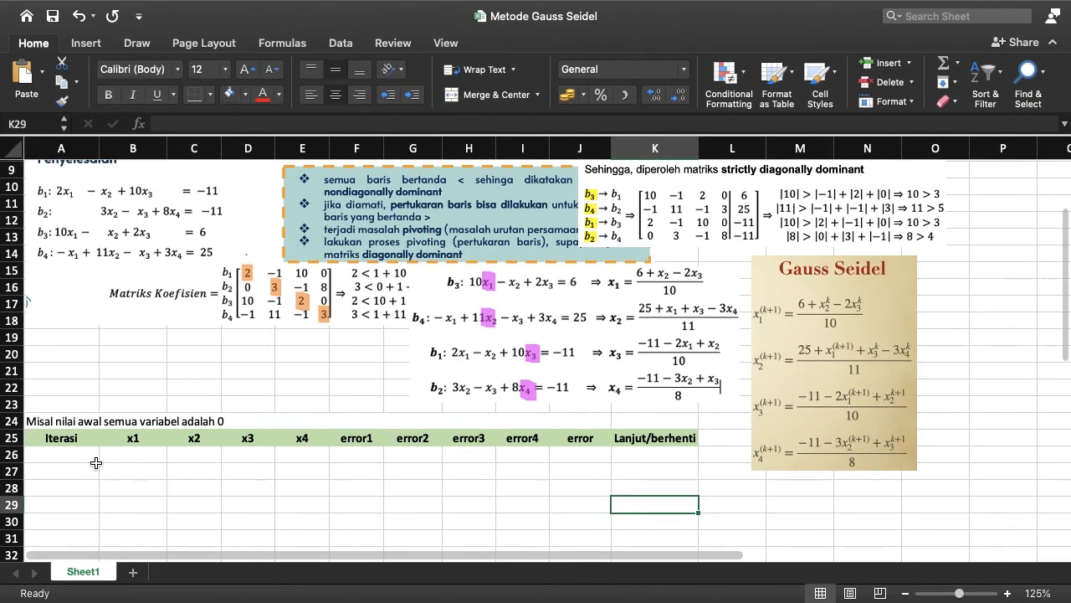
- Fill row 26 of the table with iteration 0 and initial values of 0 for x1, x2, x3 and x4
{"action": "left_click", "coordinate": [75, 460]}
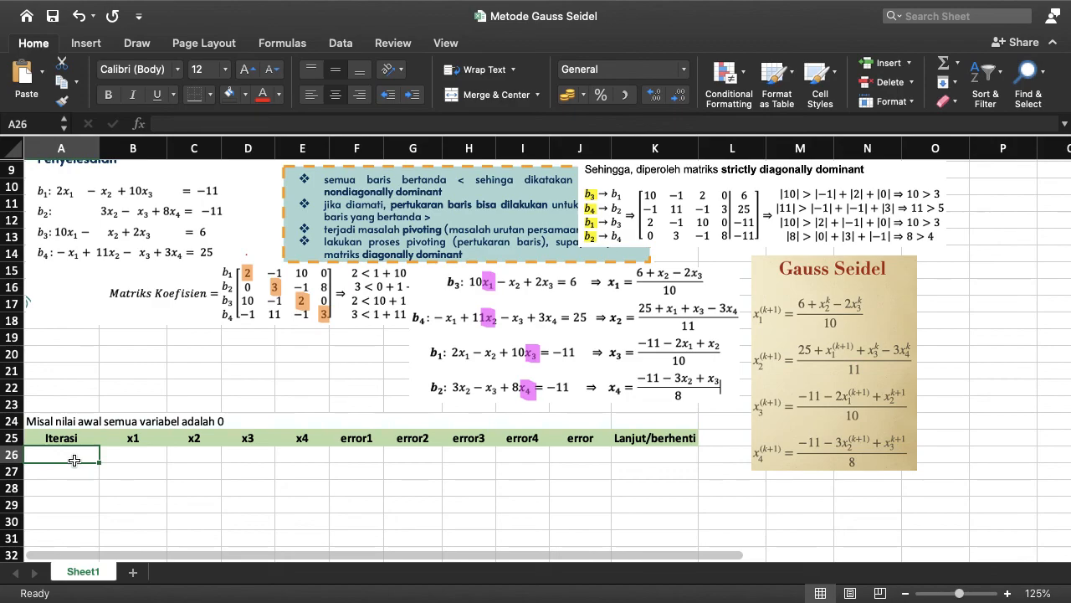
{"action": "type", "text": "0"}
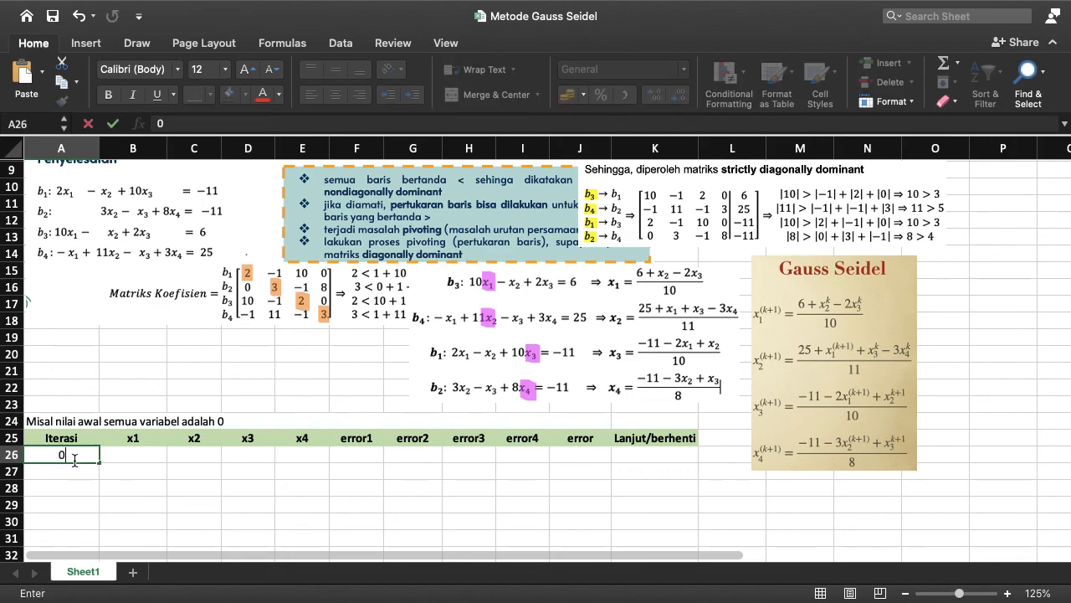
{"action": "left_click", "coordinate": [126, 459]}
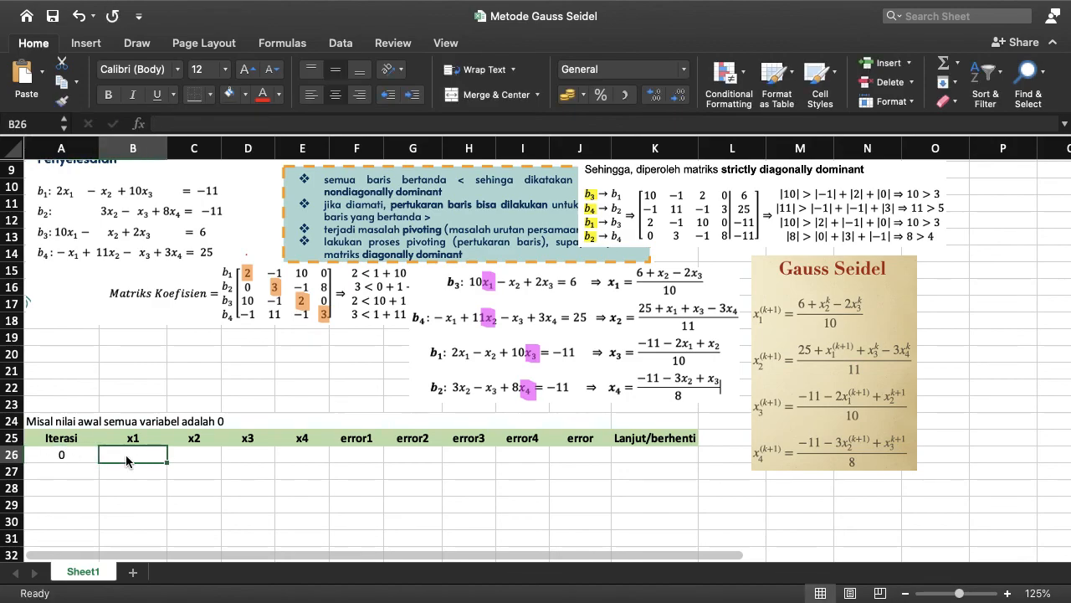
{"action": "type", "text": "0"}
{"action": "left_click", "coordinate": [183, 455]}
{"action": "type", "text": "0"}
{"action": "left_click", "coordinate": [263, 455]}
{"action": "type", "text": "0"}
{"action": "left_click", "coordinate": [307, 454]}
{"action": "type", "text": "0"}
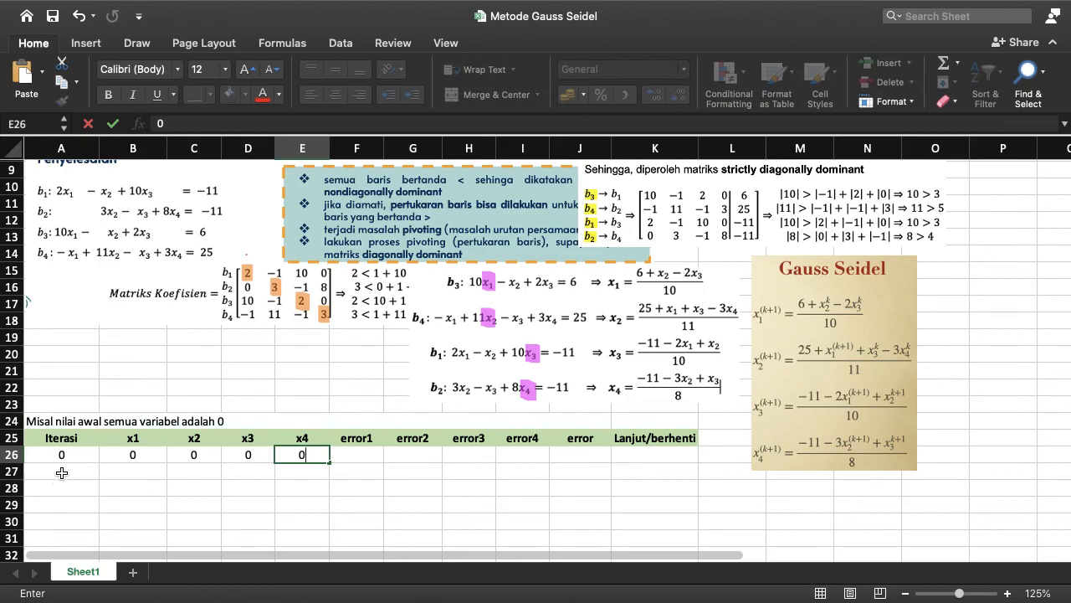
- Enter iteration 1 in A27 and calculate its x1 in B27 with =(6+C26-2*D26)/10
{"action": "left_click", "coordinate": [62, 474]}
{"action": "type", "text": "1"}
{"action": "left_click", "coordinate": [129, 473]}
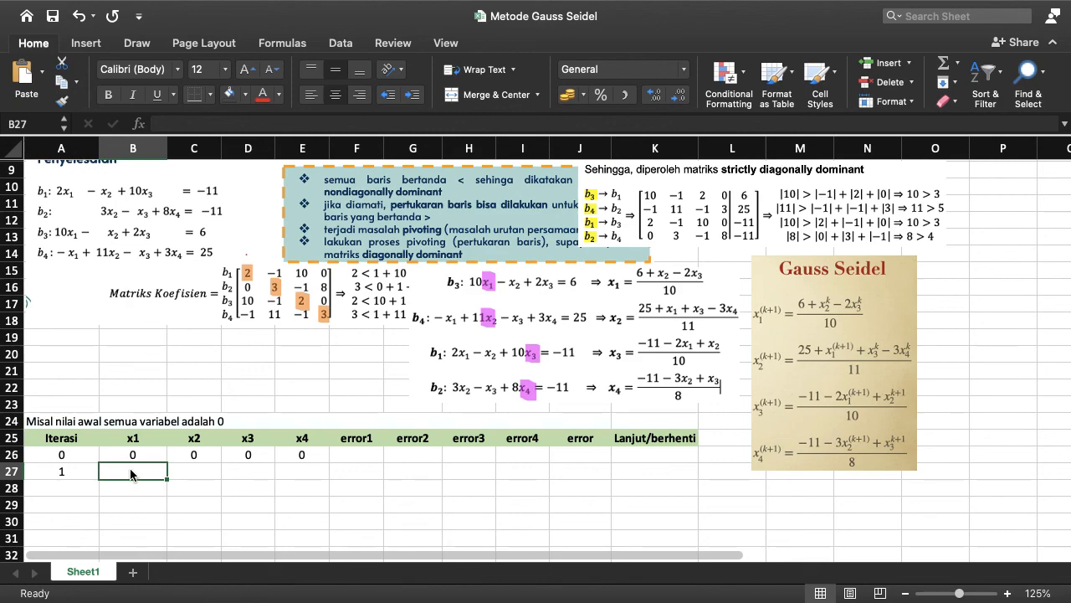
{"action": "type", "text": "="}
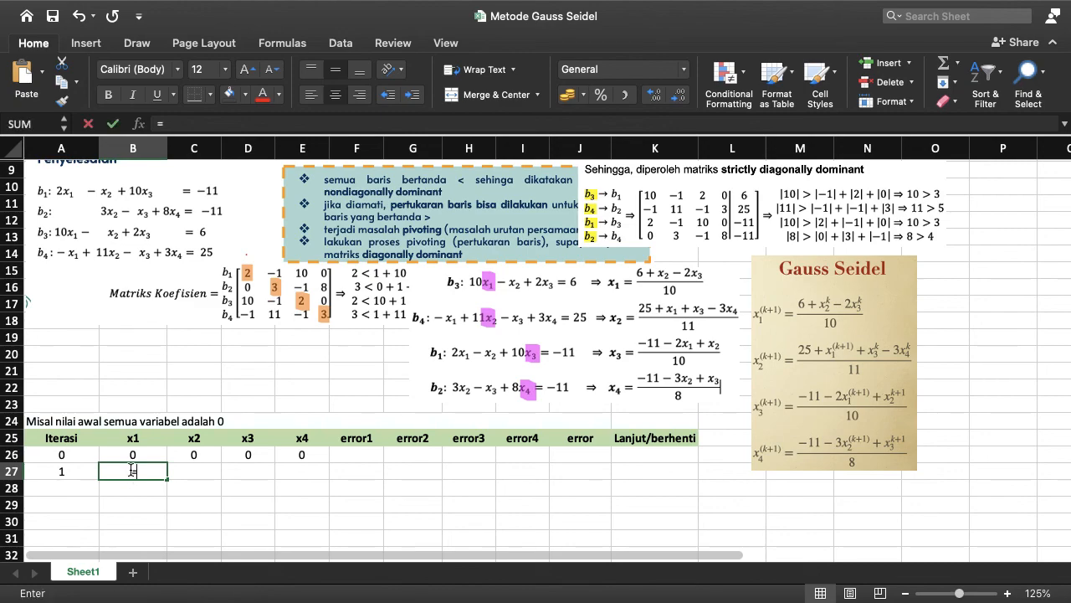
{"action": "type", "text": "6"}
{"action": "key", "text": "BackSpace"}
{"action": "type", "text": "(6"}
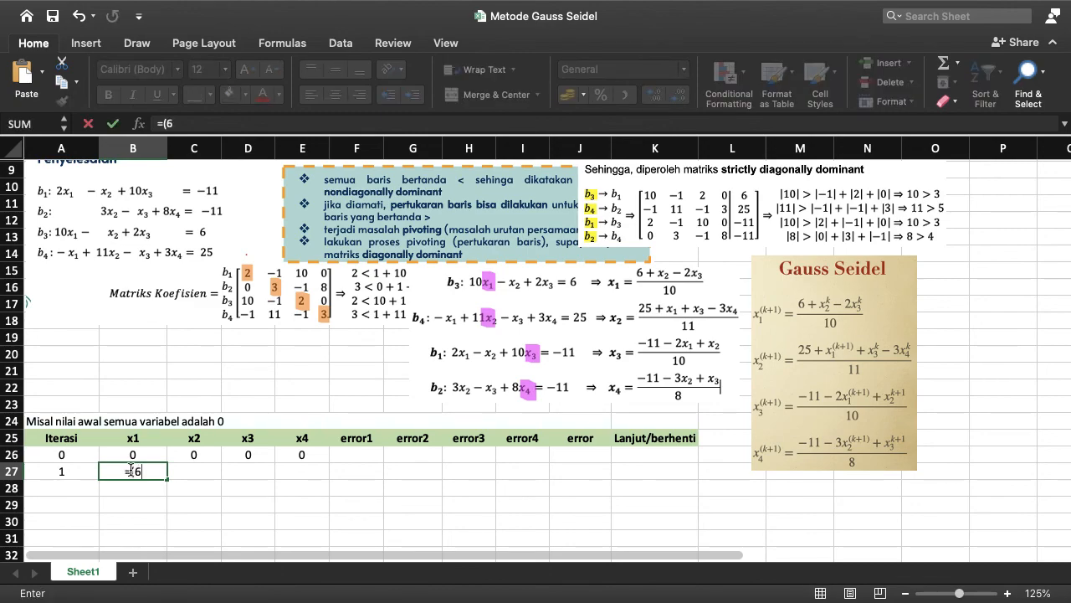
{"action": "type", "text": "+"}
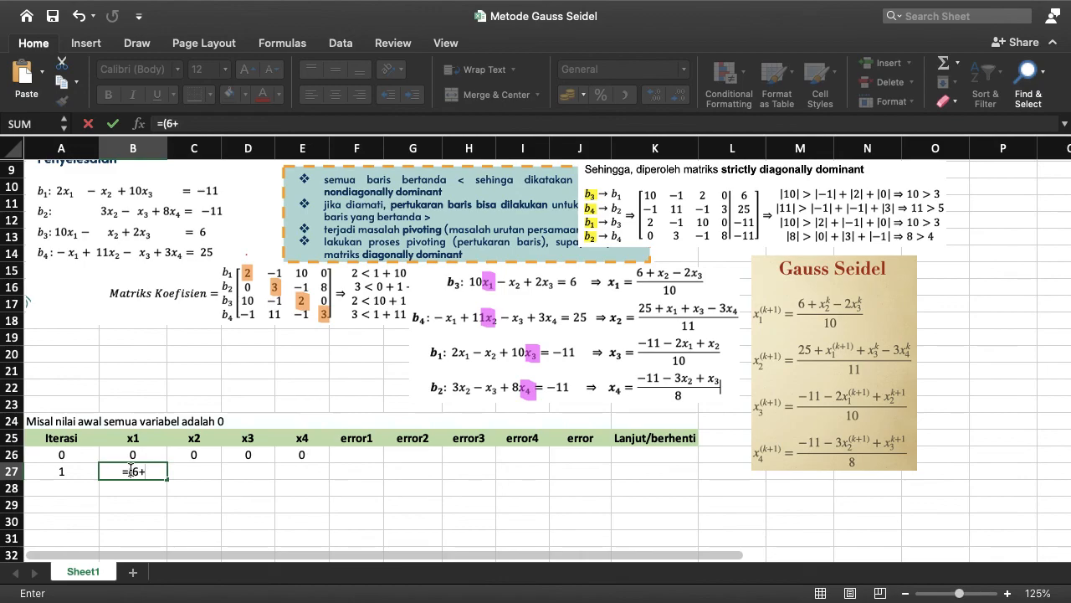
{"action": "left_click", "coordinate": [199, 457]}
{"action": "type", "text": "-2*"}
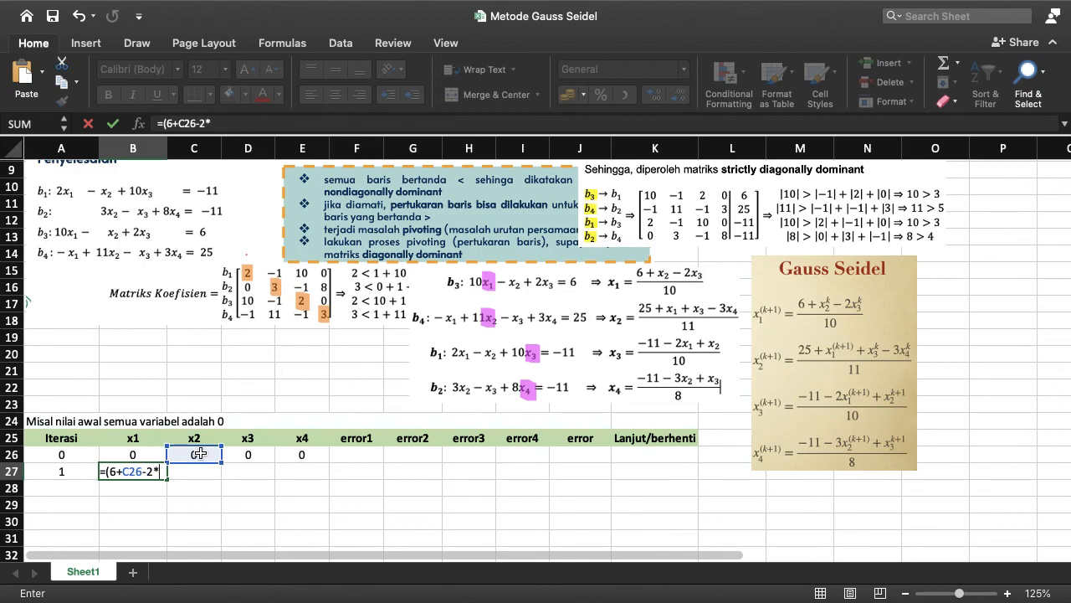
{"action": "left_click", "coordinate": [243, 453]}
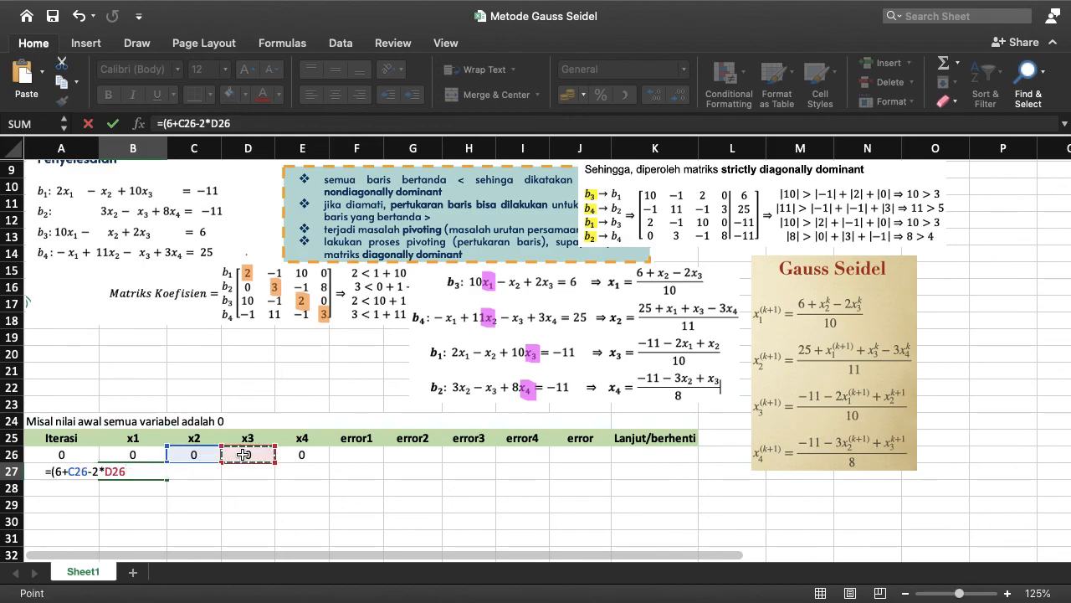
{"action": "left_click", "coordinate": [106, 471]}
{"action": "type", "text": "2"}
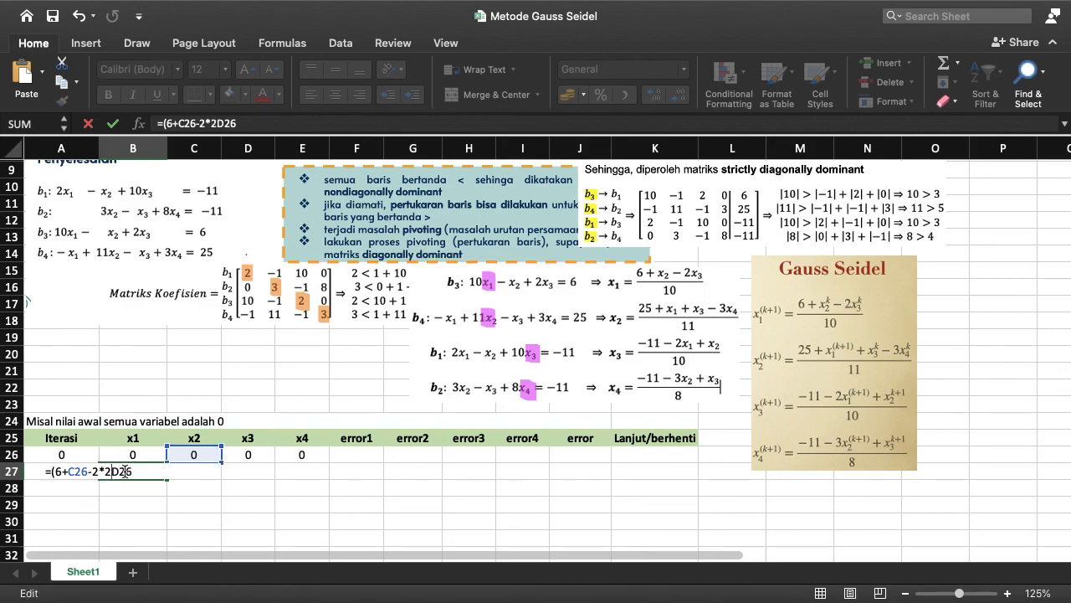
{"action": "key", "text": "BackSpace"}
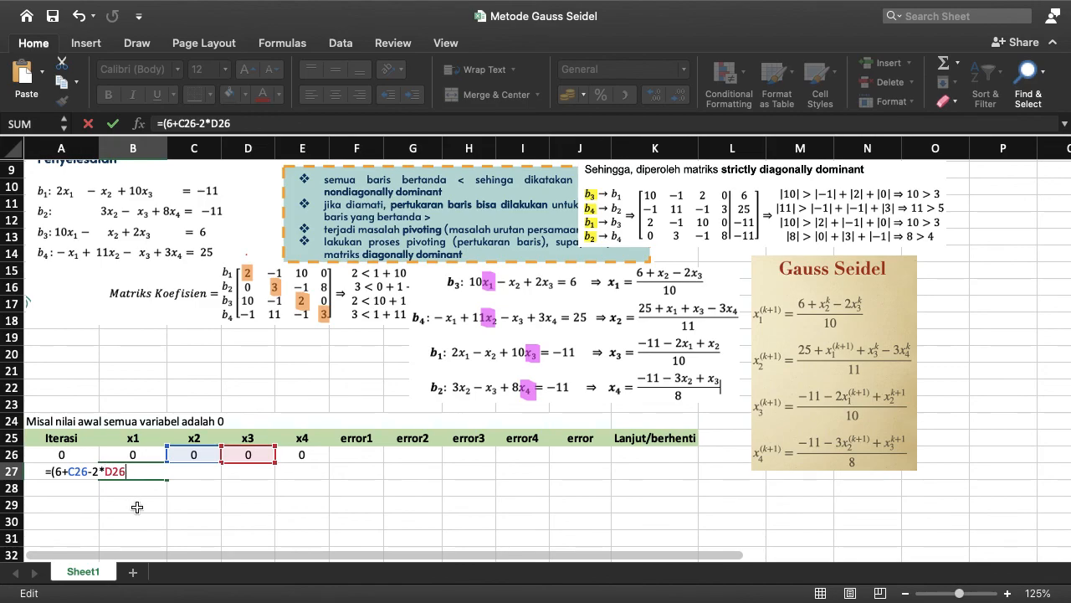
{"action": "type", "text": ")/10"}
{"action": "key", "text": "Return"}
- Calculate x2 for iteration 1 in C27 with =(25+B27+D26-3*E26)/11
{"action": "left_click", "coordinate": [199, 470]}
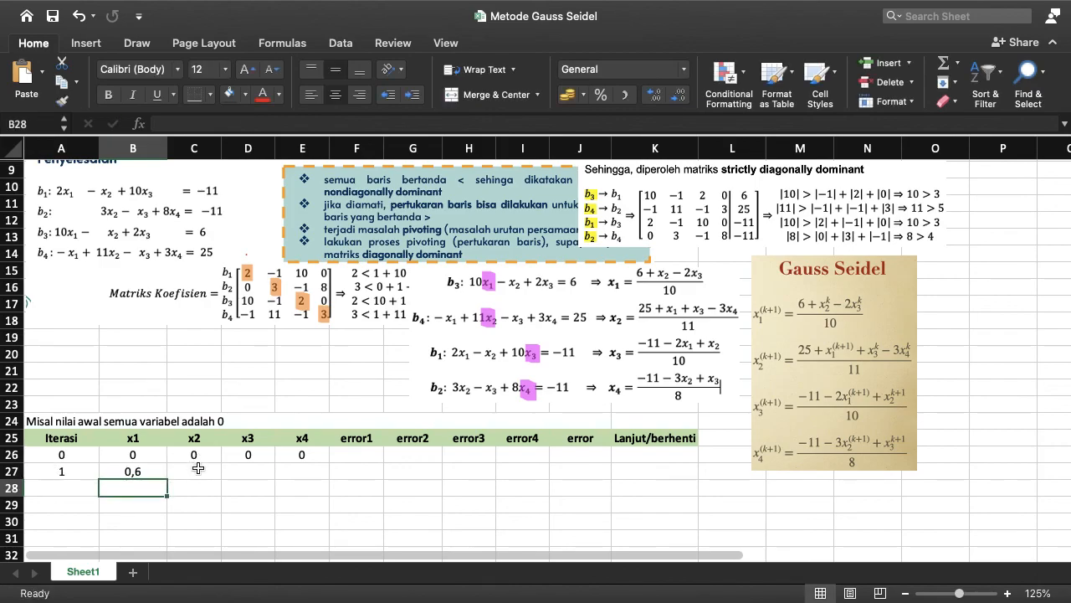
{"action": "type", "text": "="}
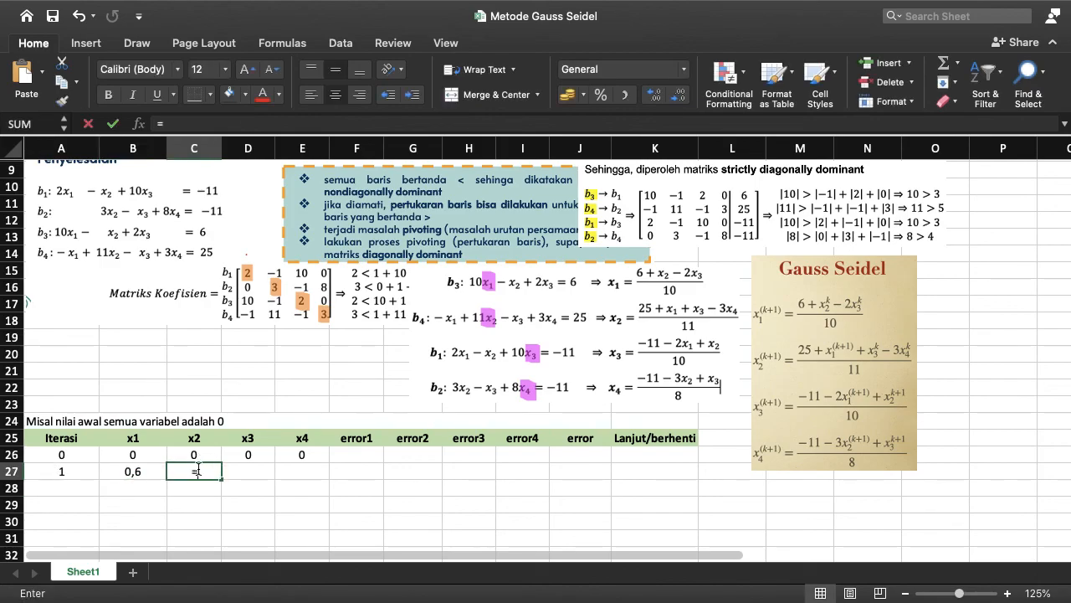
{"action": "type", "text": "(25"}
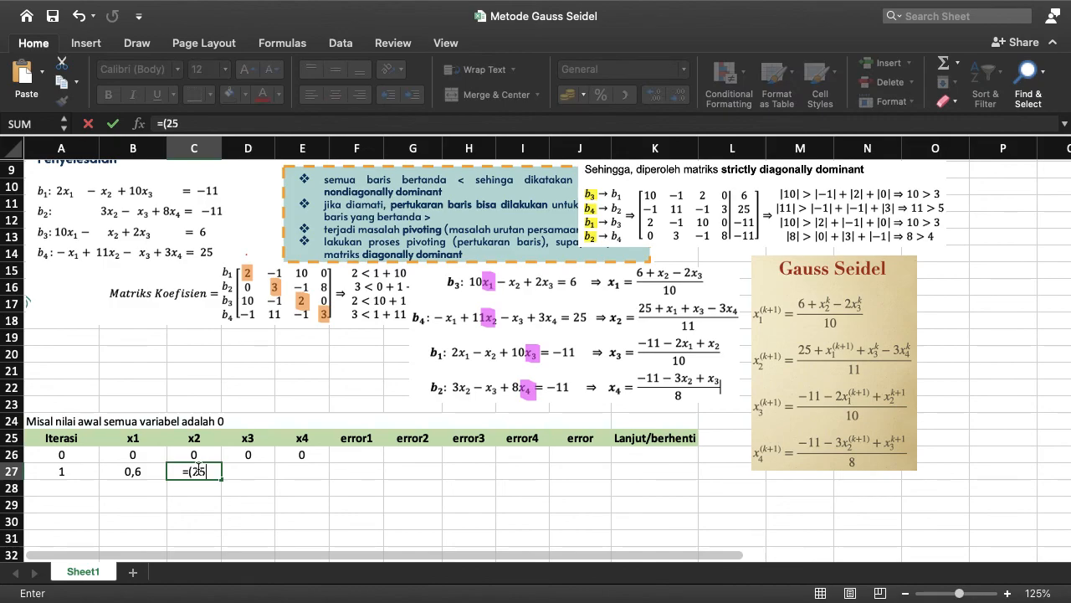
{"action": "type", "text": "+"}
{"action": "left_click", "coordinate": [138, 472]}
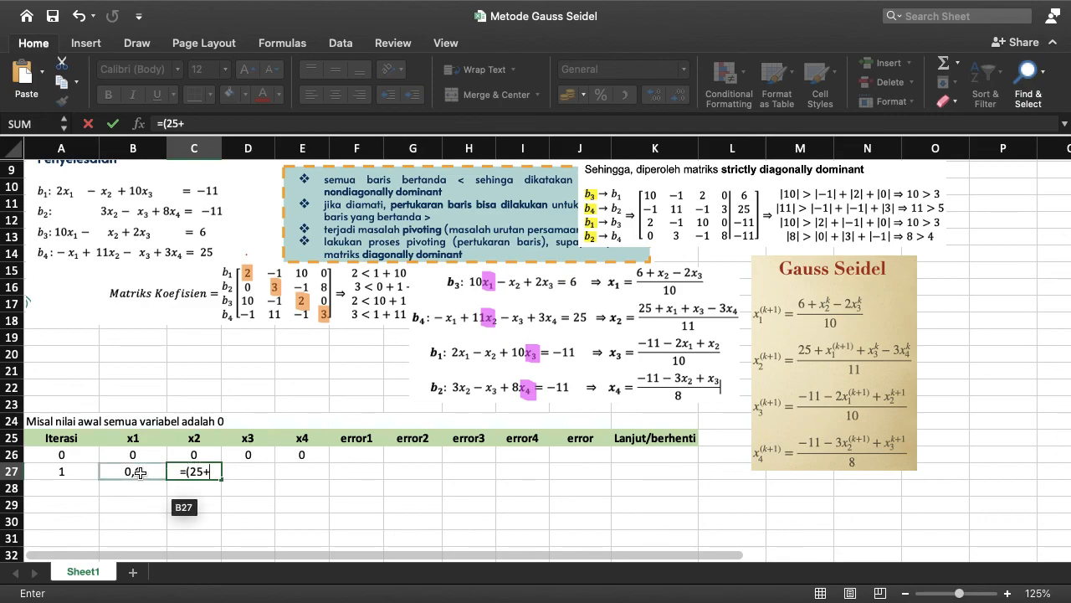
{"action": "left_click", "coordinate": [140, 473]}
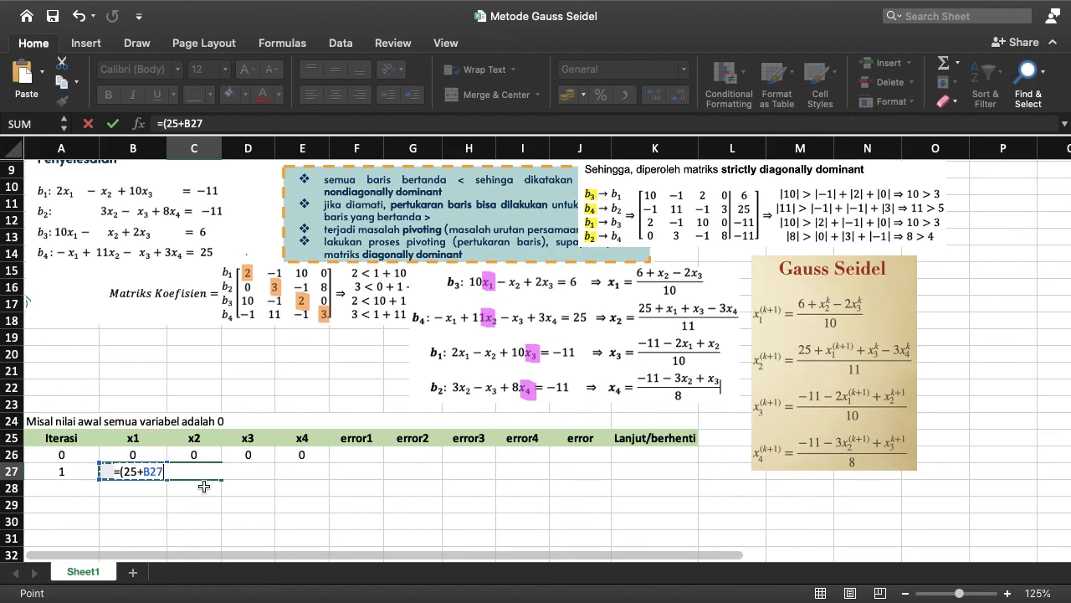
{"action": "type", "text": "+"}
{"action": "left_click", "coordinate": [263, 457]}
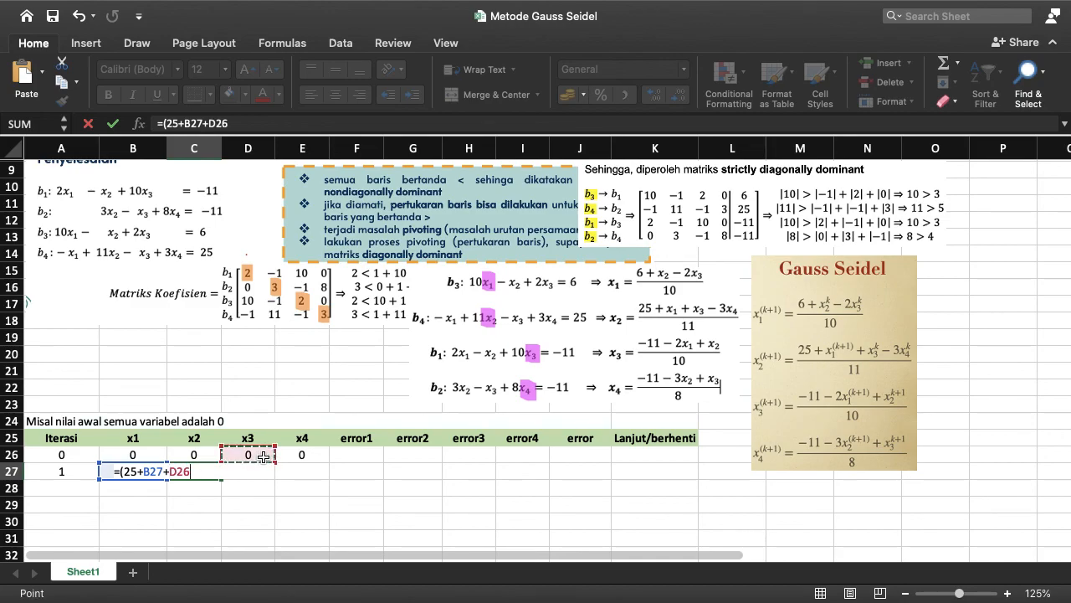
{"action": "type", "text": "-3*"}
{"action": "left_click", "coordinate": [300, 455]}
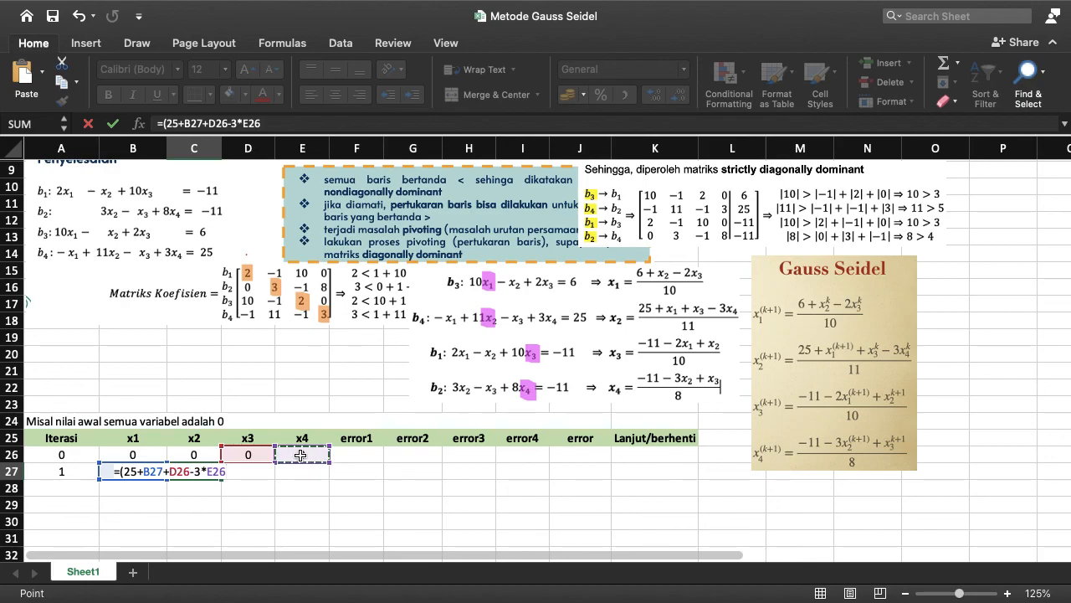
{"action": "type", "text": ")/11"}
{"action": "key", "text": "Return"}
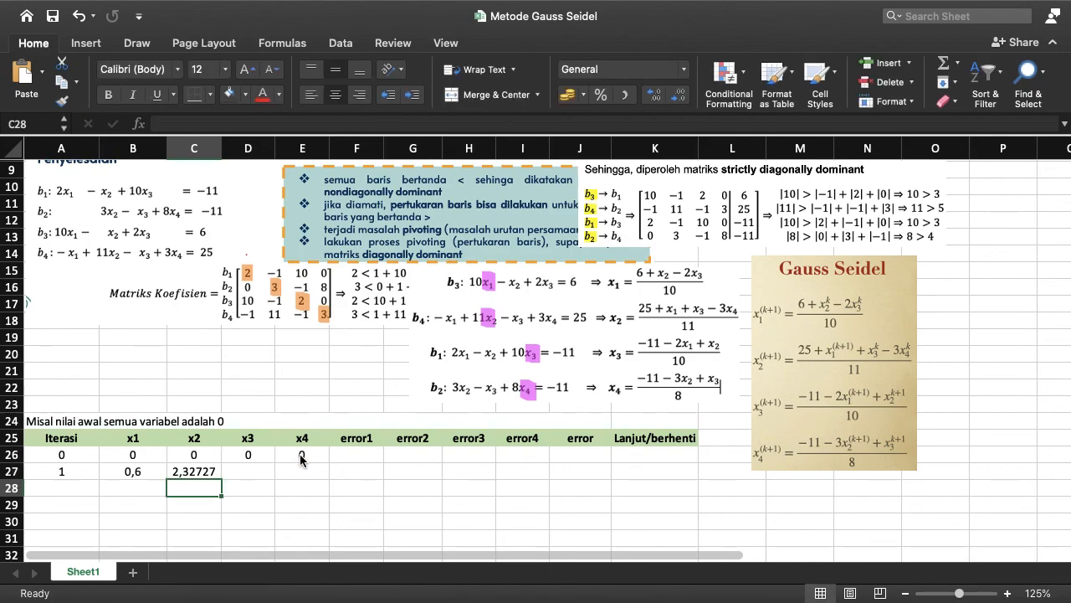
- Calculate x3 for iteration 1 in D27 with =(-11-2*B27+C27)/10
{"action": "left_click", "coordinate": [257, 471]}
{"action": "type", "text": "="}
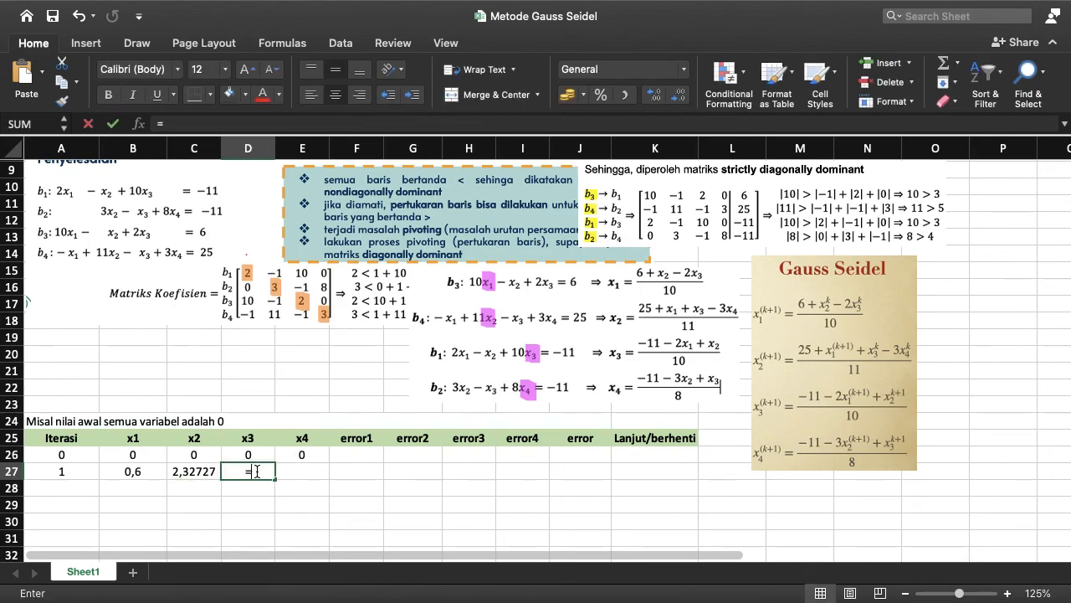
{"action": "type", "text": "(-11"}
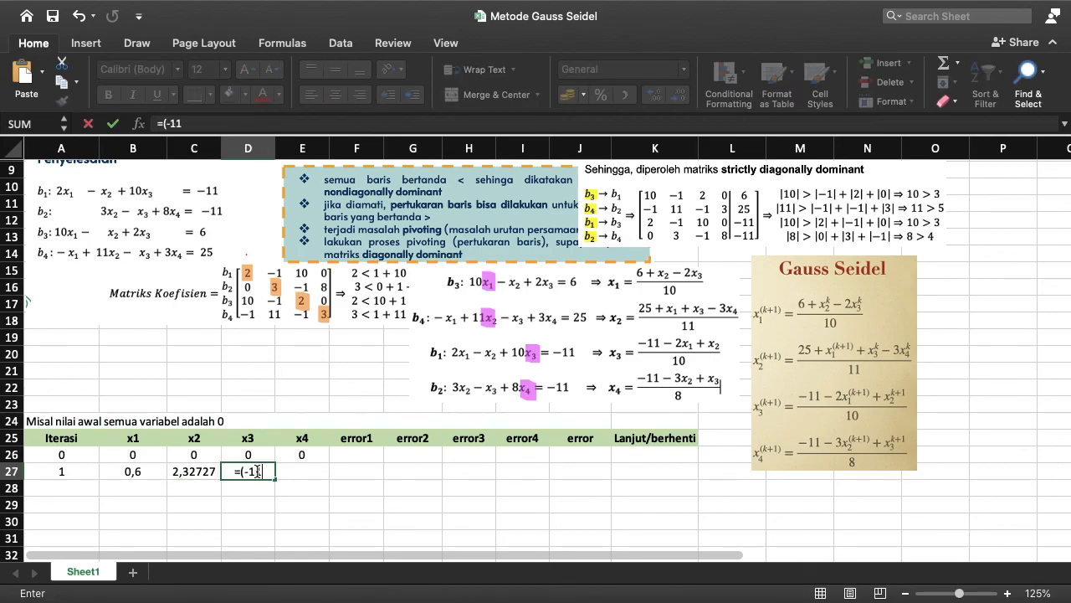
{"action": "type", "text": "-2*"}
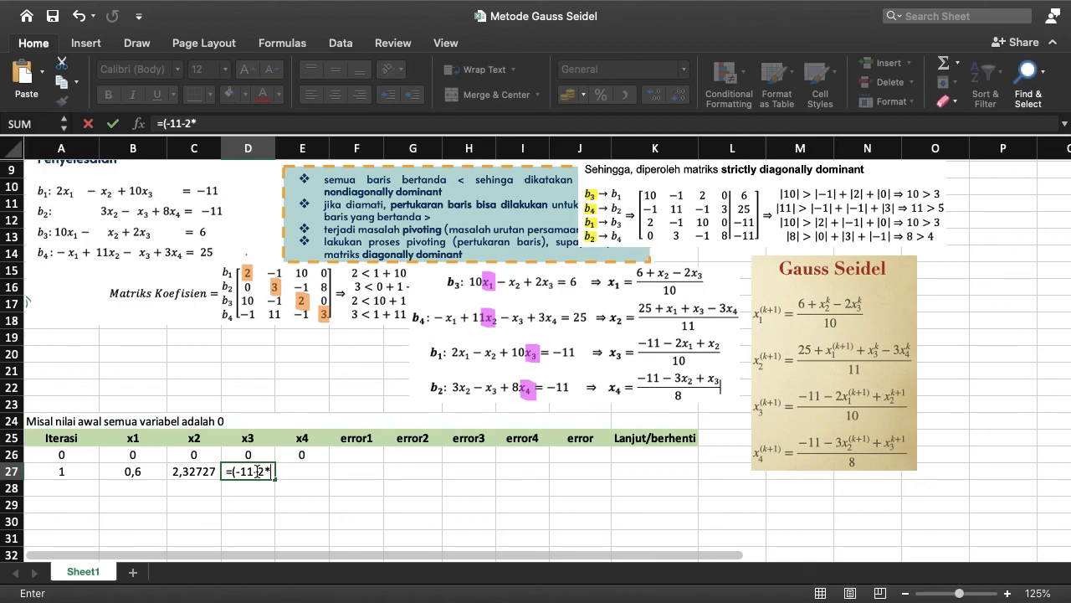
{"action": "left_click", "coordinate": [121, 472]}
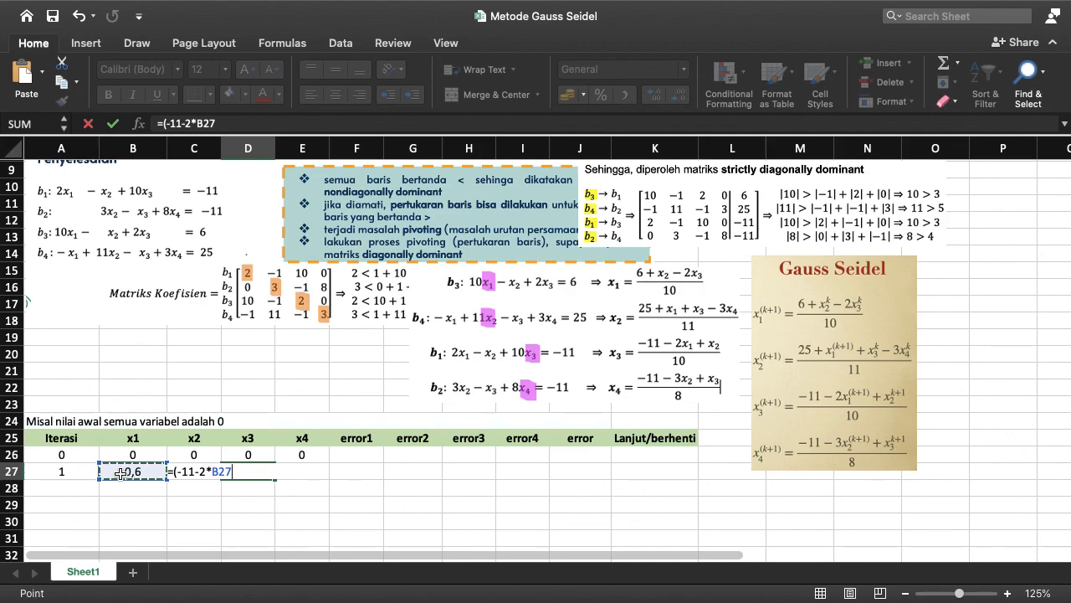
{"action": "type", "text": "+"}
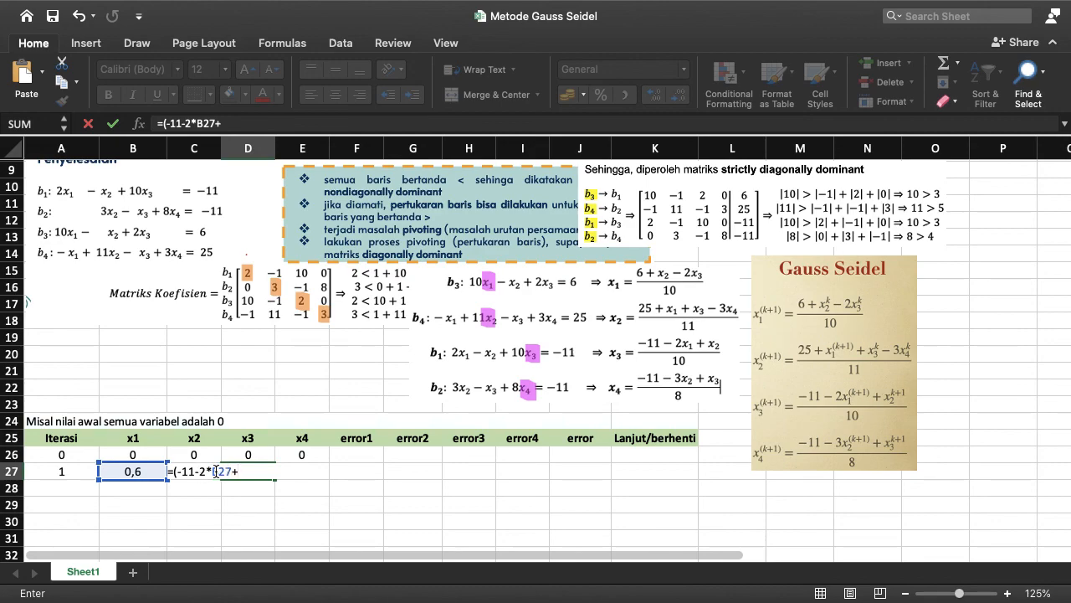
{"action": "left_click", "coordinate": [172, 471]}
{"action": "left_click", "coordinate": [250, 471]}
{"action": "type", "text": "C"}
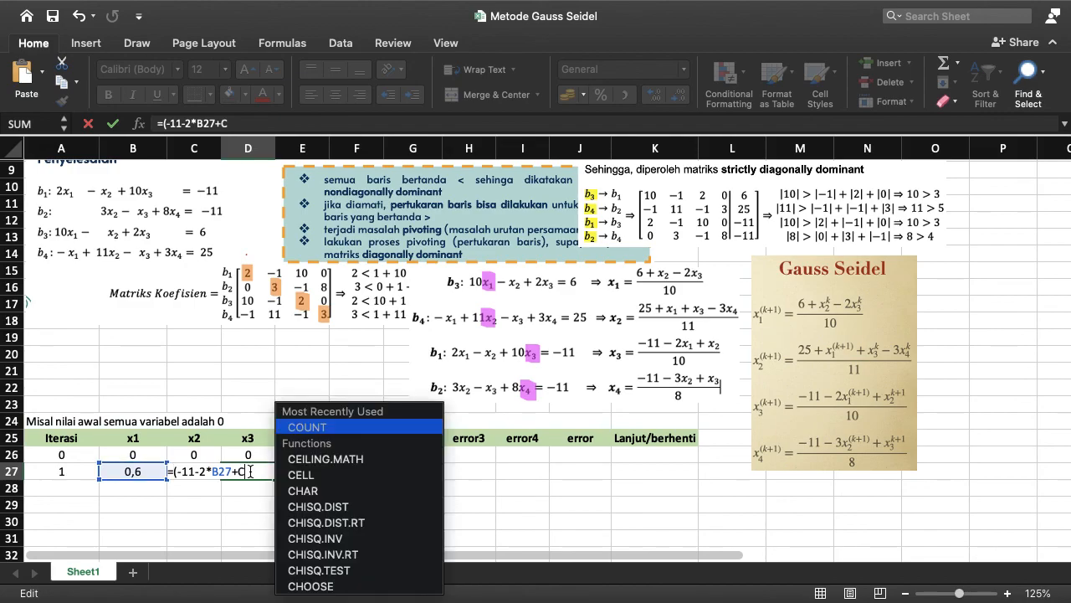
{"action": "type", "text": "27"}
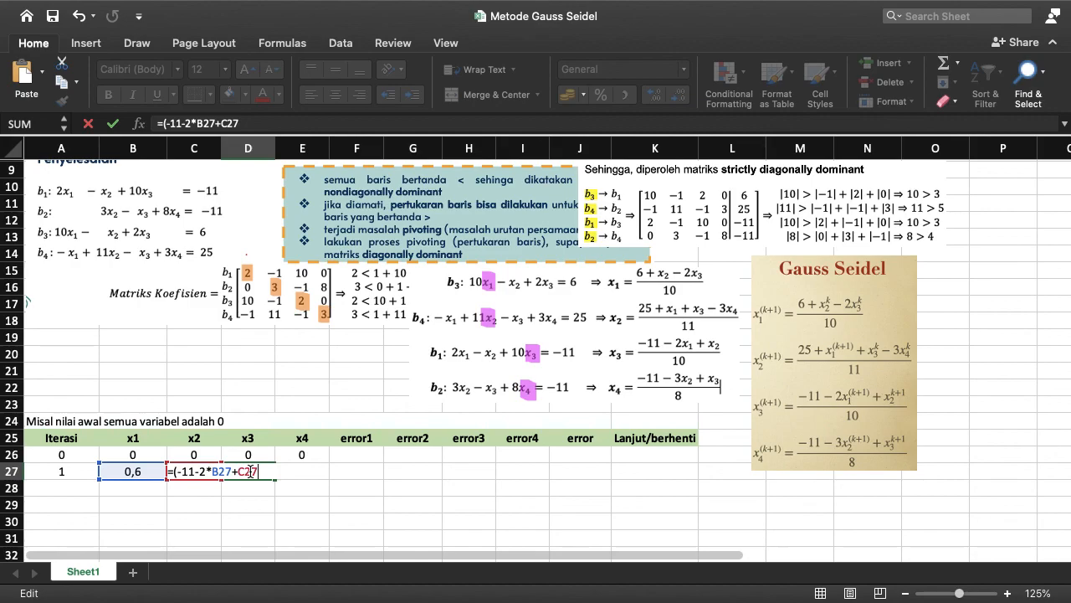
{"action": "type", "text": ")/10"}
{"action": "key", "text": "Return"}
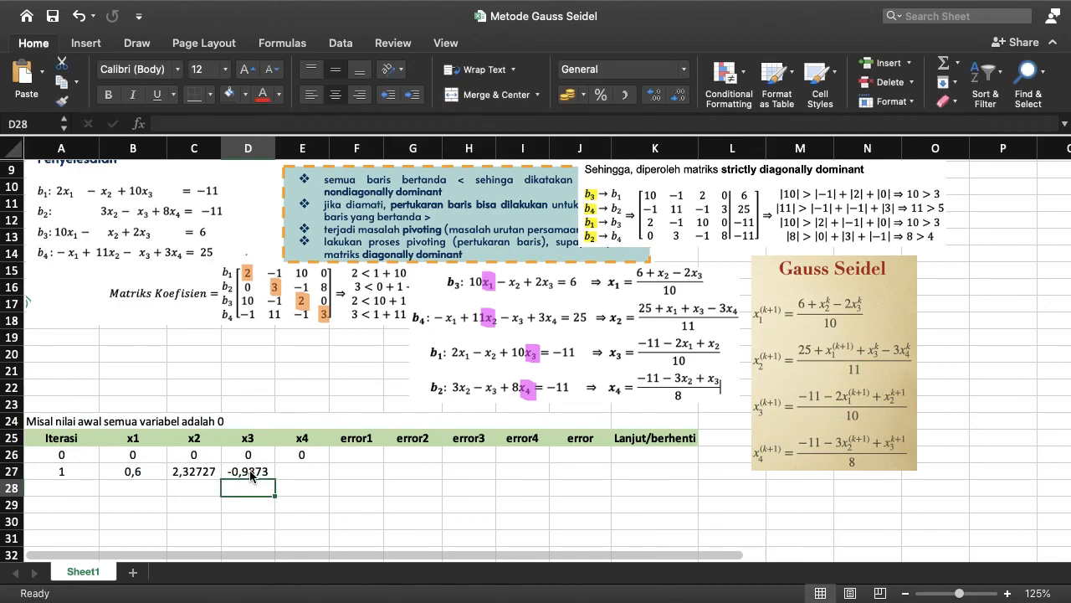
- Calculate x4 for iteration 1 in E27 with =(-11-3*C27+D27)/8
{"action": "left_click", "coordinate": [299, 474]}
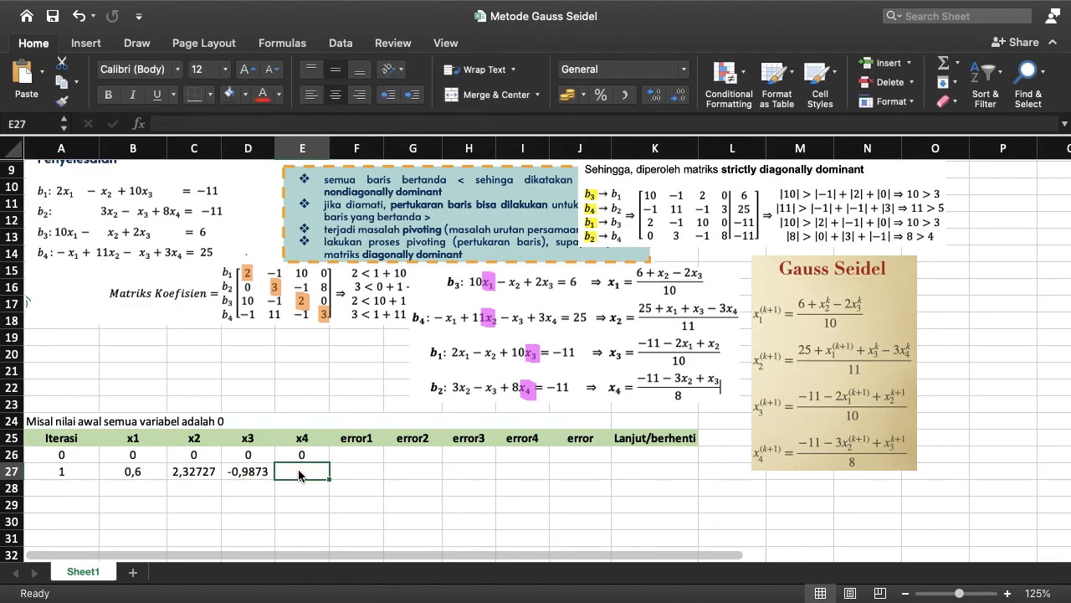
{"action": "type", "text": "="}
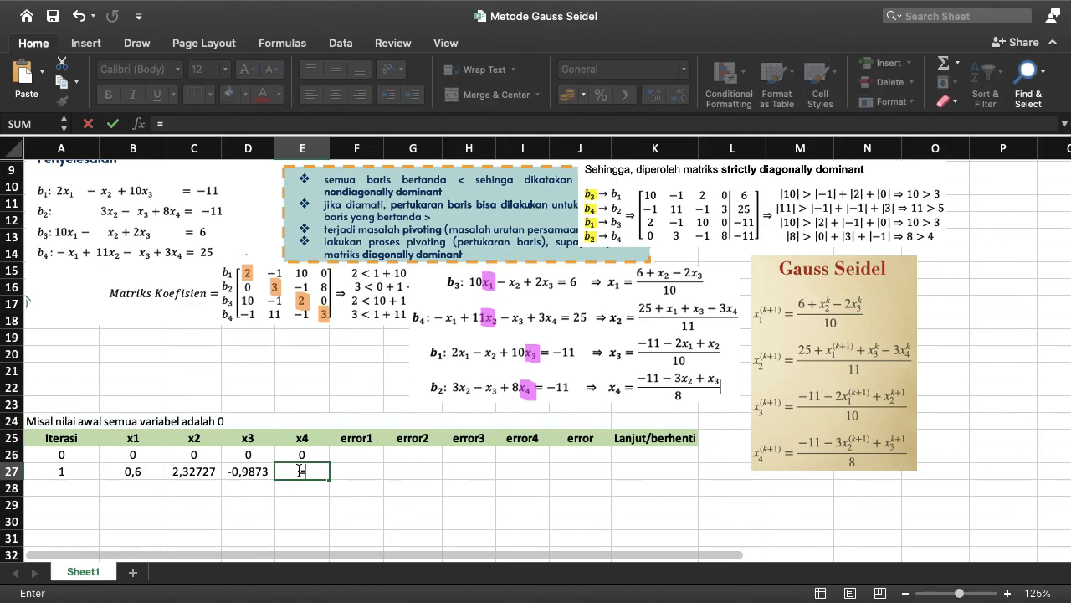
{"action": "type", "text": "(-11-3*"}
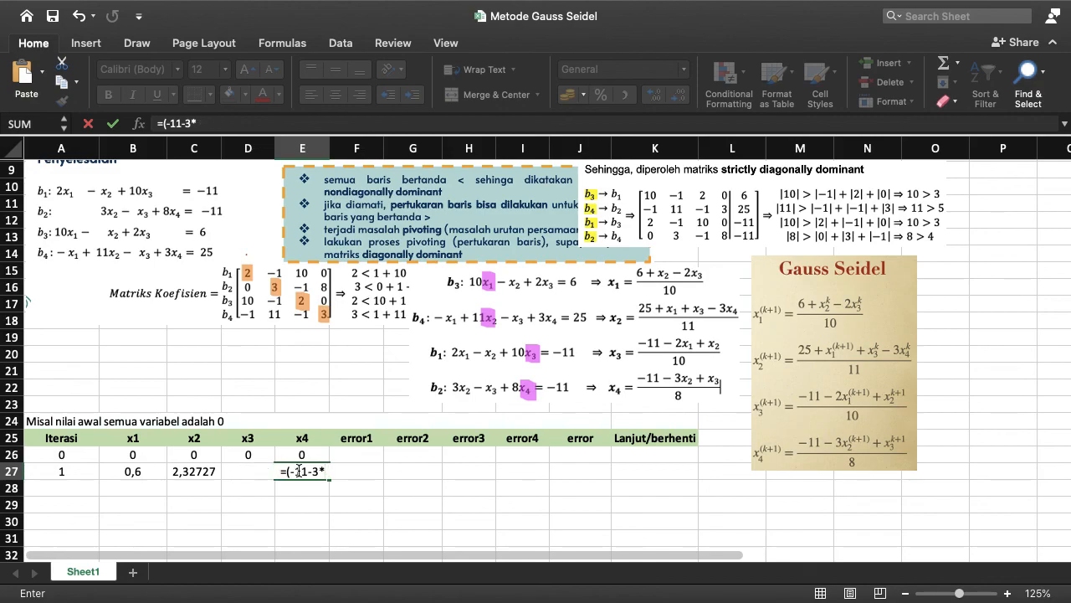
{"action": "left_click", "coordinate": [206, 471]}
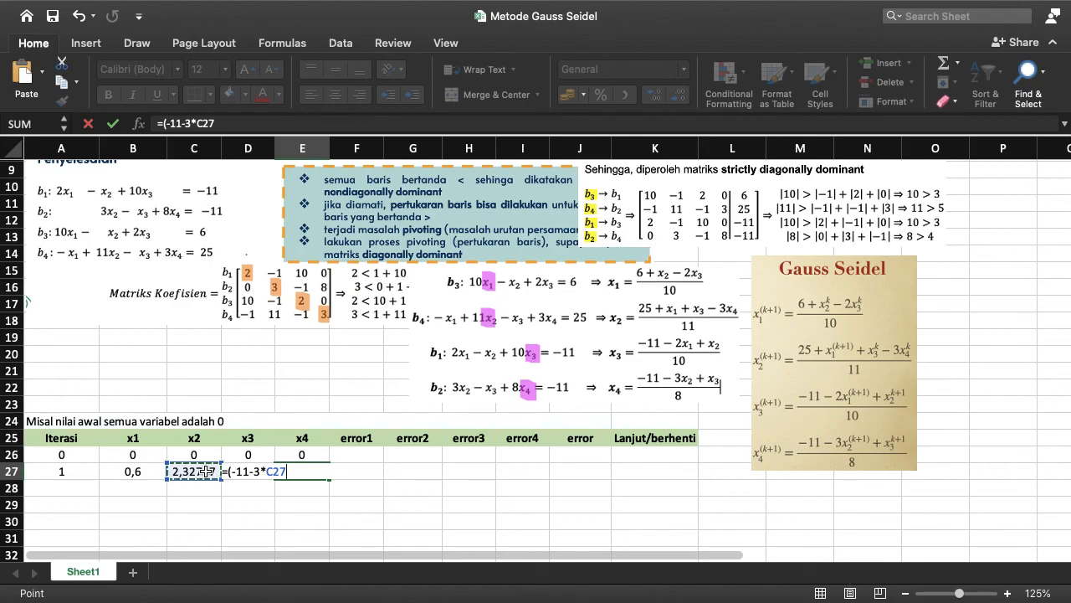
{"action": "type", "text": "+D"}
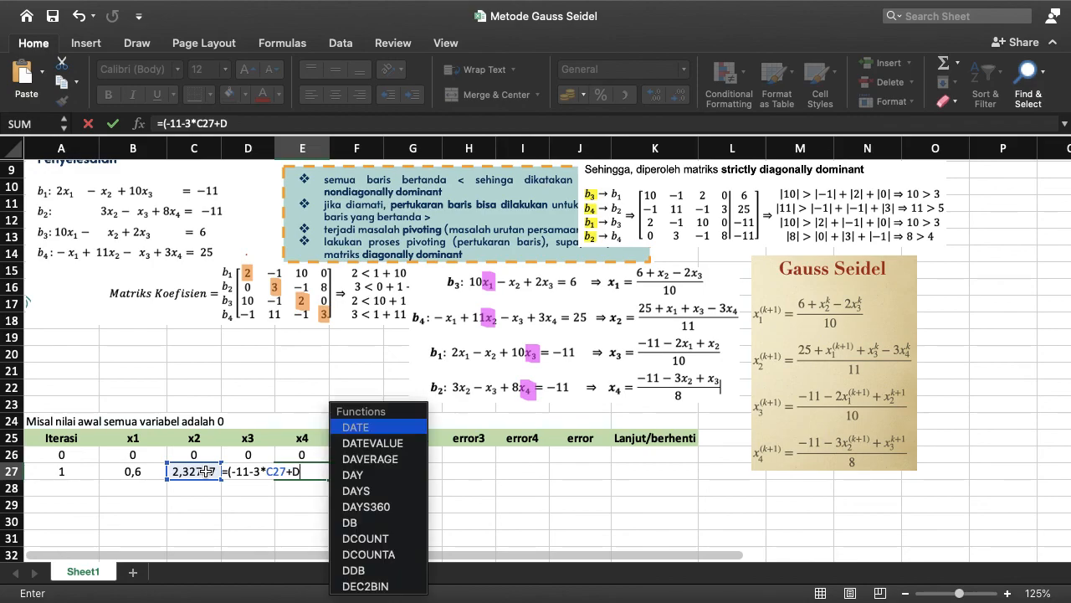
{"action": "type", "text": "27)"}
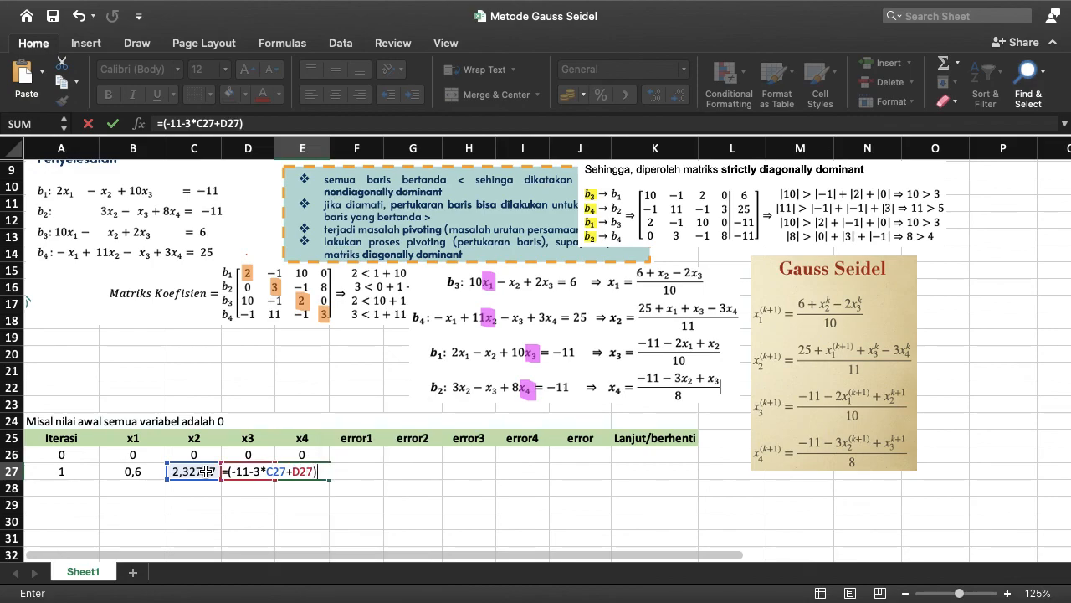
{"action": "type", "text": "/8"}
{"action": "key", "text": "Return"}
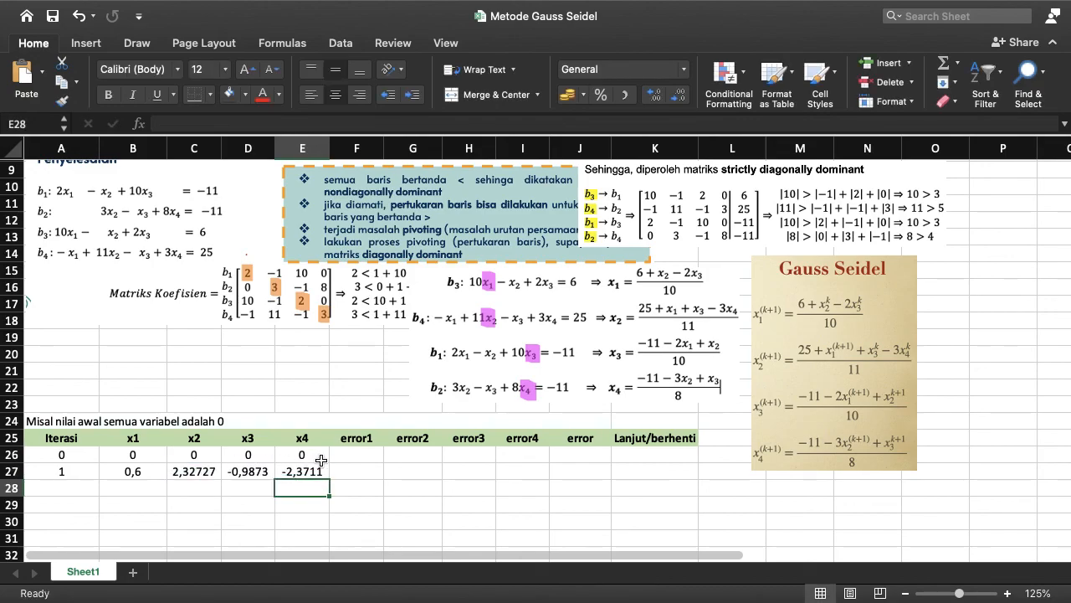
- Calculate error1 in F27 with =ABS(B27-B26) and fill the formula across to error4 in I27
{"action": "left_click", "coordinate": [346, 476]}
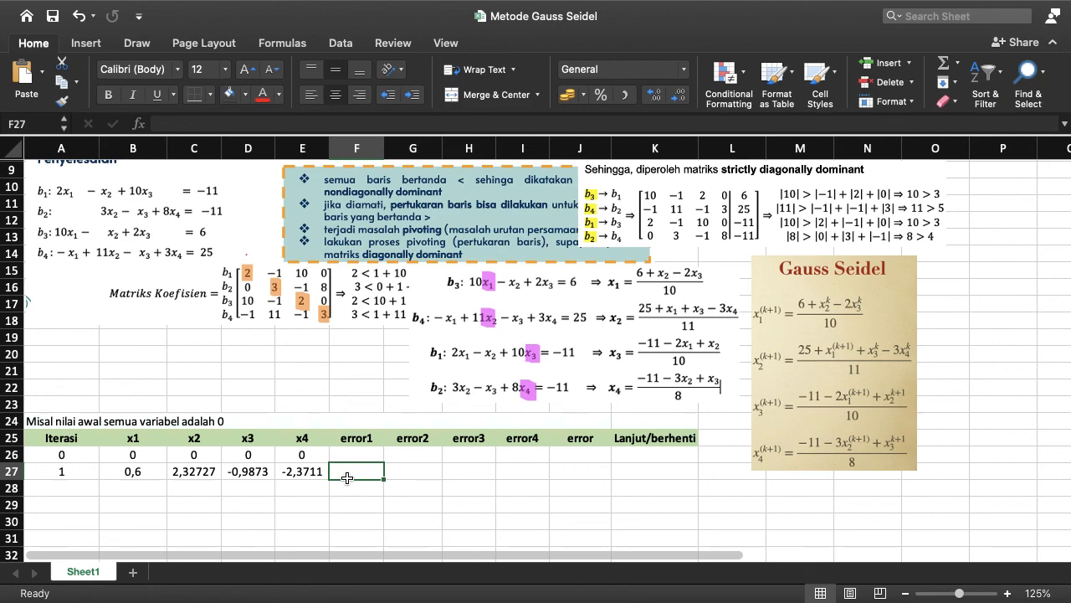
{"action": "type", "text": "=abs("}
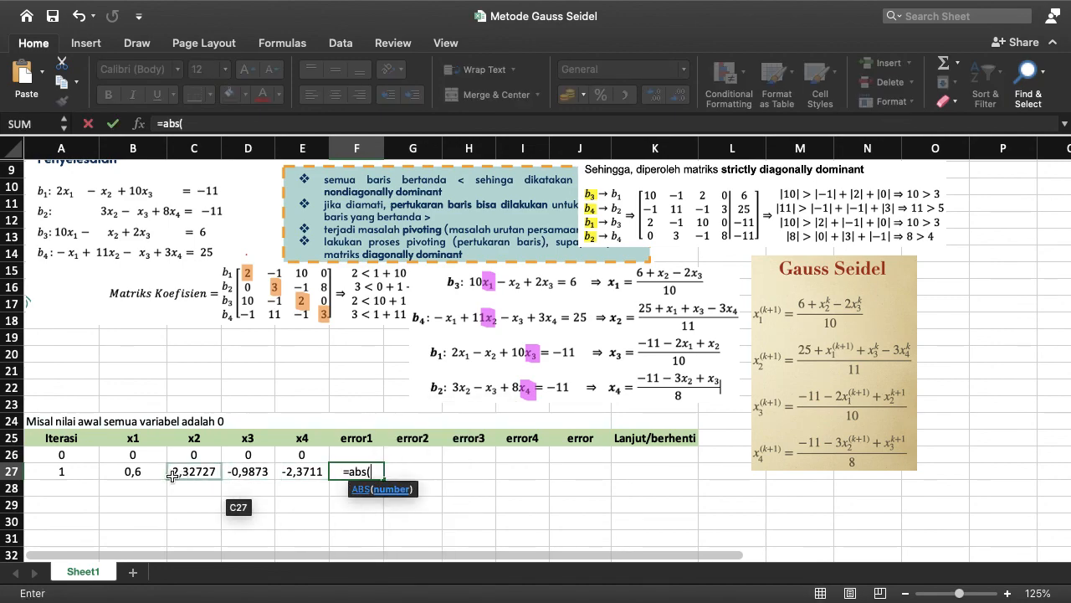
{"action": "left_click", "coordinate": [137, 473]}
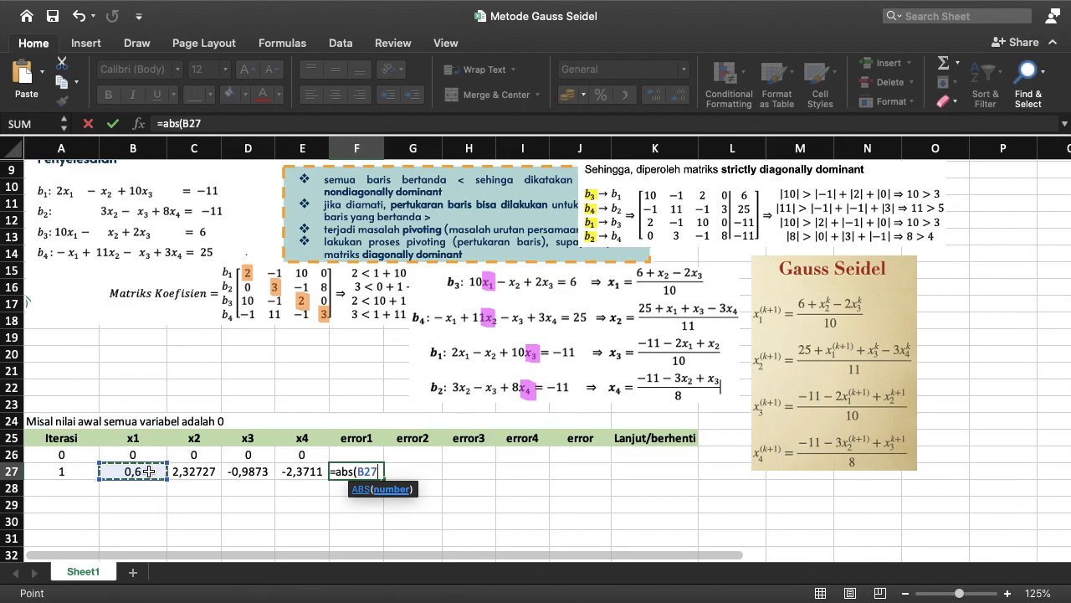
{"action": "type", "text": "-"}
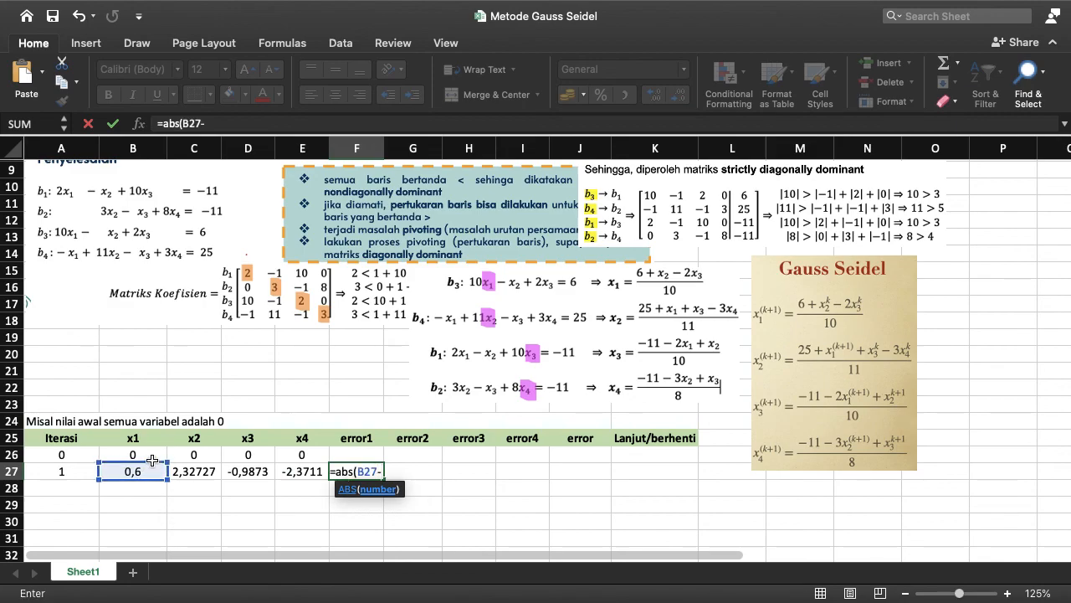
{"action": "left_click", "coordinate": [154, 455]}
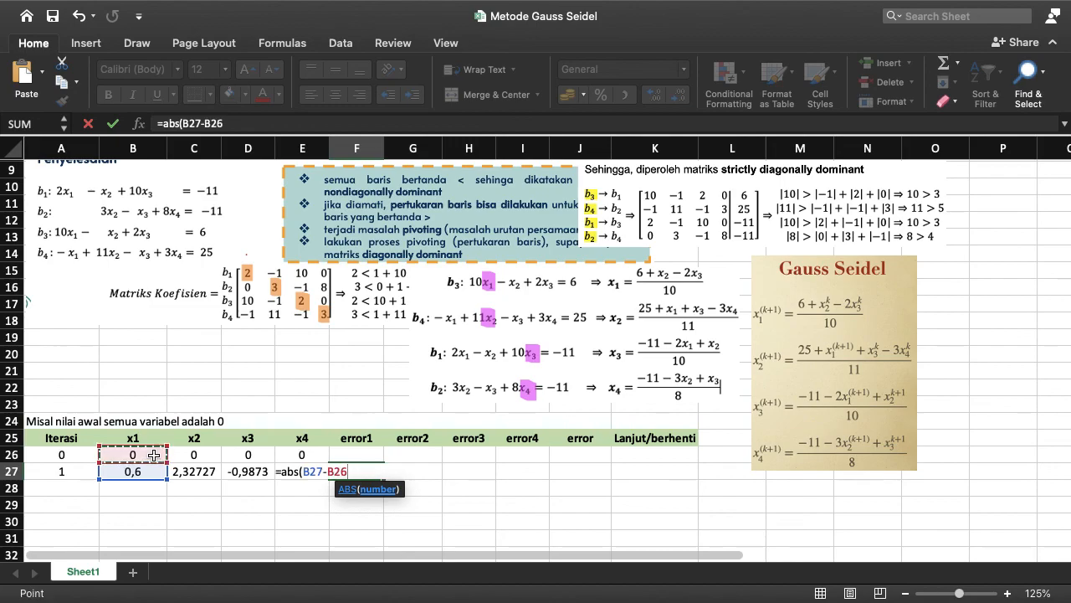
{"action": "type", "text": ")"}
{"action": "key", "text": "Return"}
{"action": "left_click", "coordinate": [358, 471]}
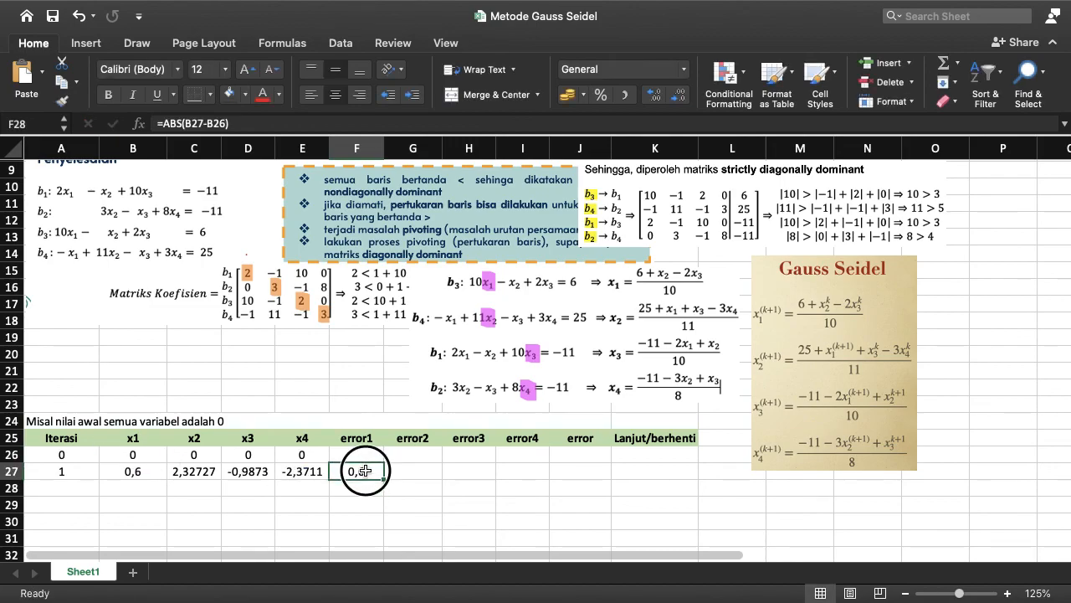
{"action": "left_click_drag", "start_coordinate": [383, 479], "coordinate": [528, 483]}
- Calculate the overall error for iteration 1 in J27 as the maximum of F27:I27
{"action": "left_click", "coordinate": [577, 474]}
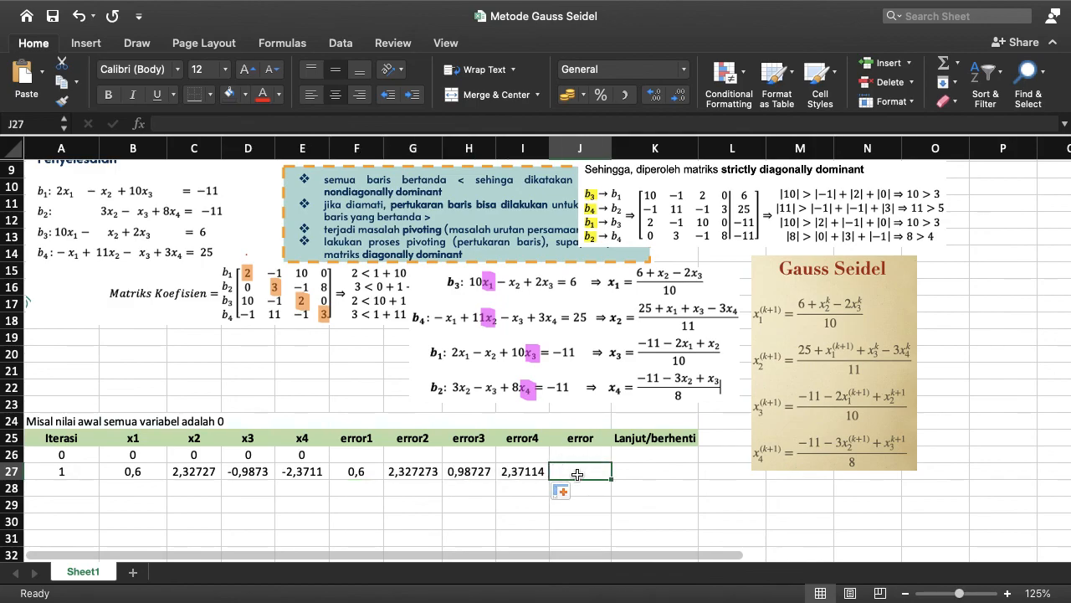
{"action": "type", "text": "=max"}
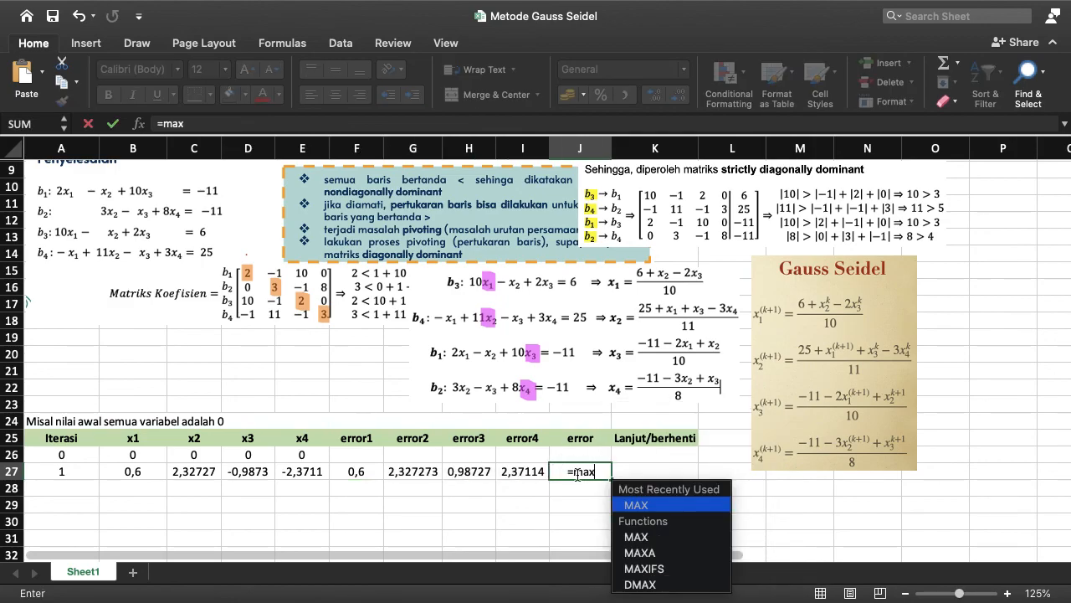
{"action": "type", "text": "("}
{"action": "left_click_drag", "start_coordinate": [358, 471], "coordinate": [522, 471]}
{"action": "type", "text": ")"}
{"action": "key", "text": "Return"}
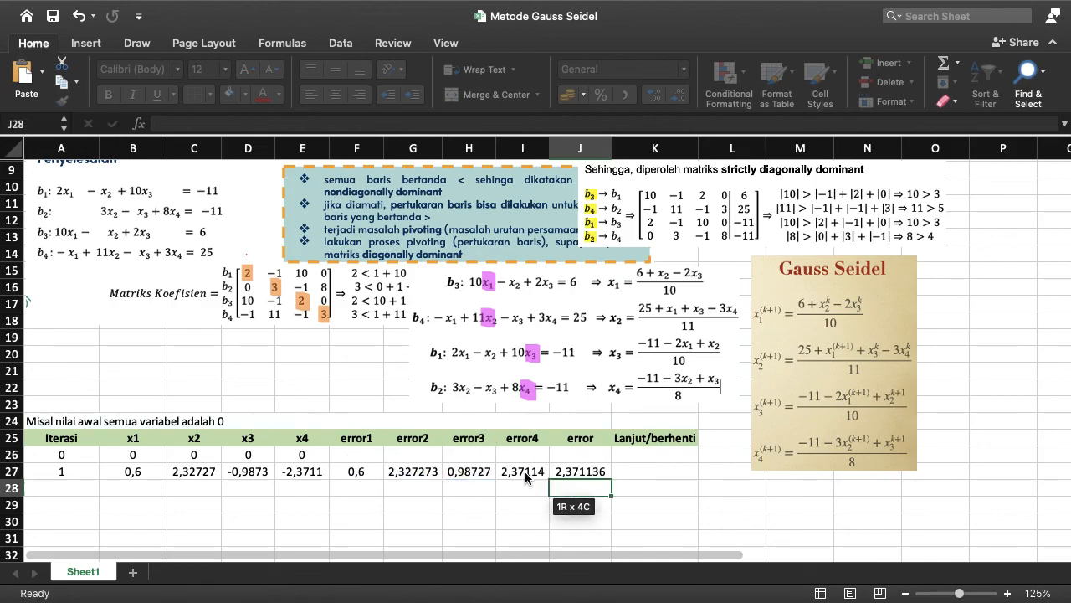
- Add the stopping test in K27 with =IF(J27>10^-5;"Lanjut";"Berhenti")
{"action": "left_click", "coordinate": [641, 470]}
{"action": "type", "text": "="}
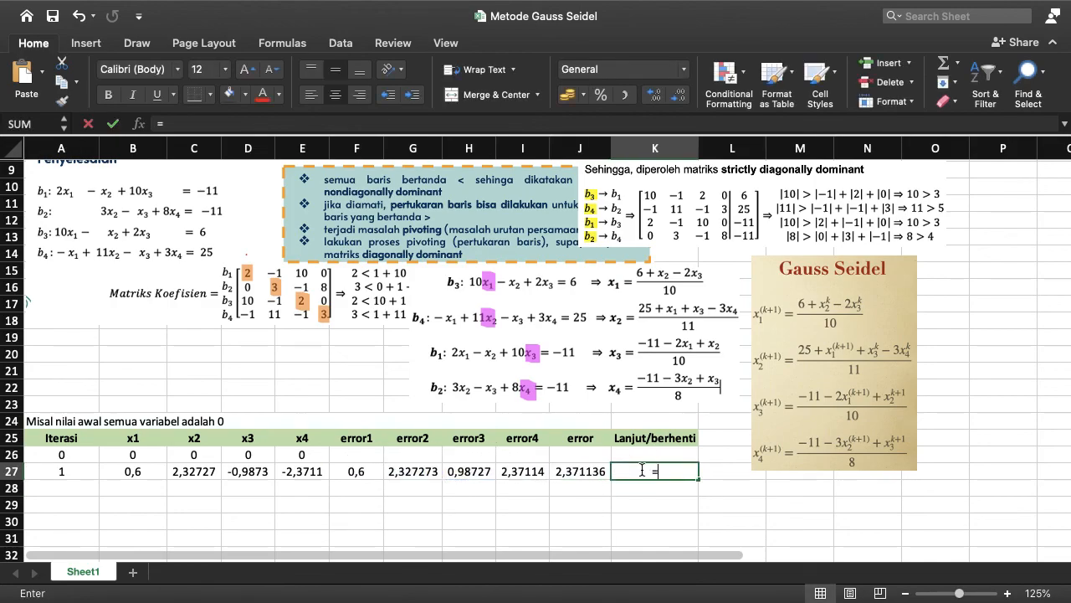
{"action": "type", "text": "if("}
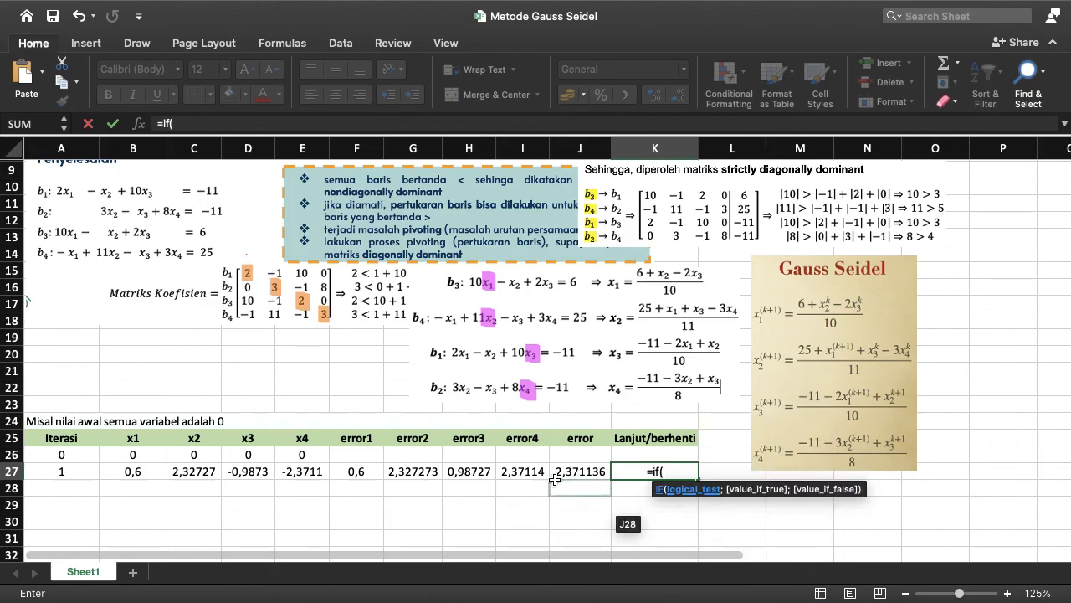
{"action": "left_click", "coordinate": [563, 471]}
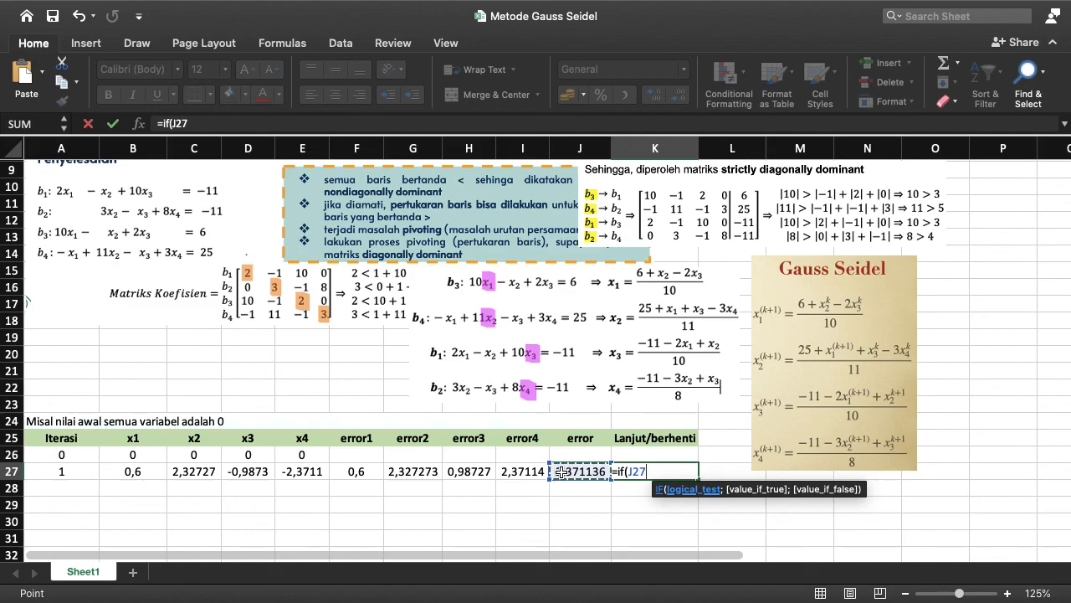
{"action": "type", "text": ">"}
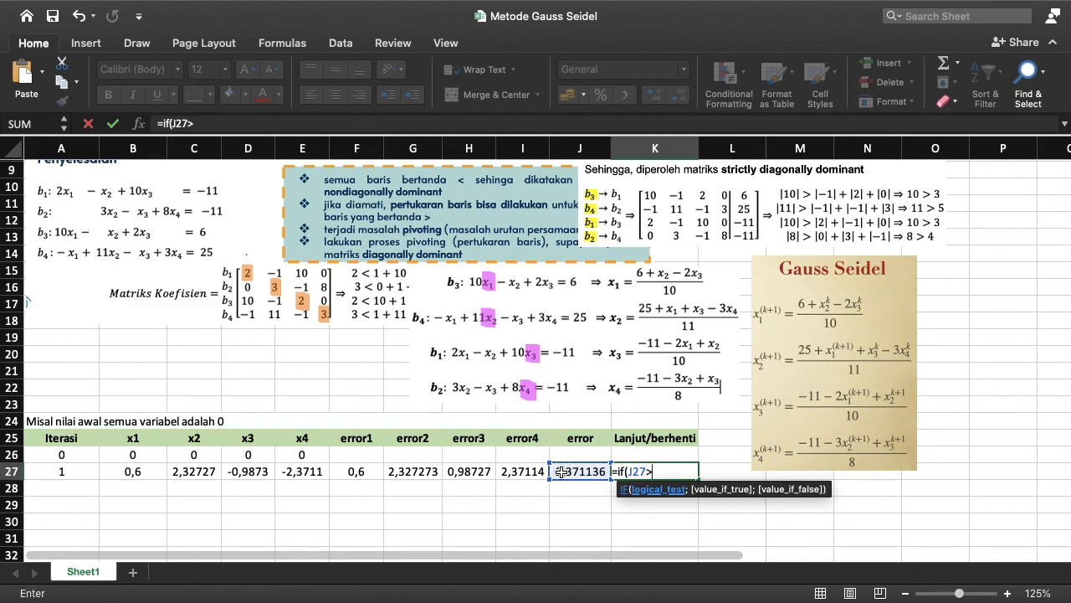
{"action": "type", "text": "10^-5;\"Lanjut"}
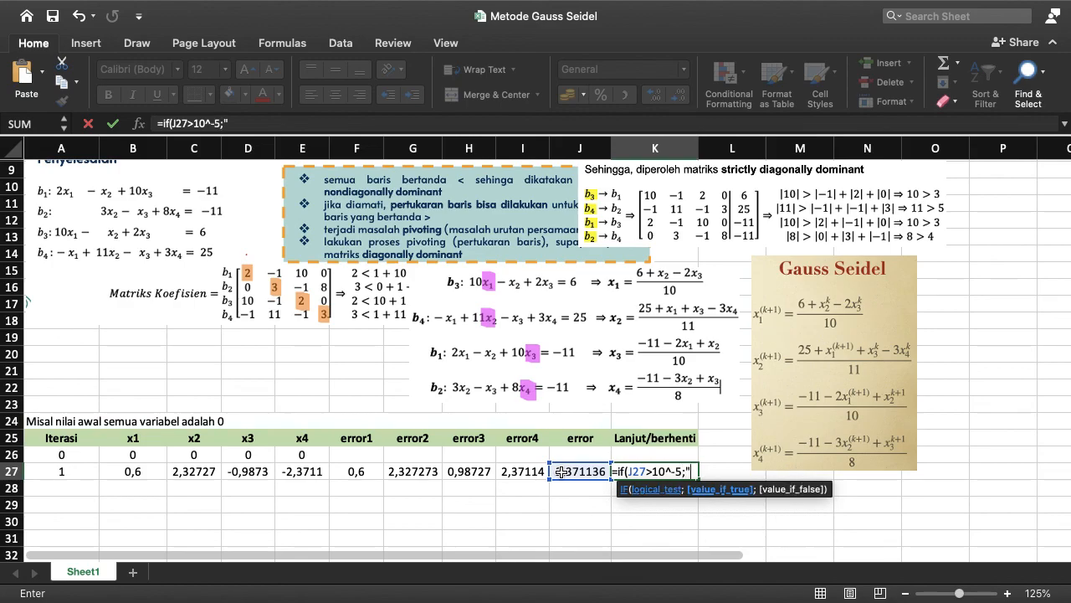
{"action": "type", "text": "\";"}
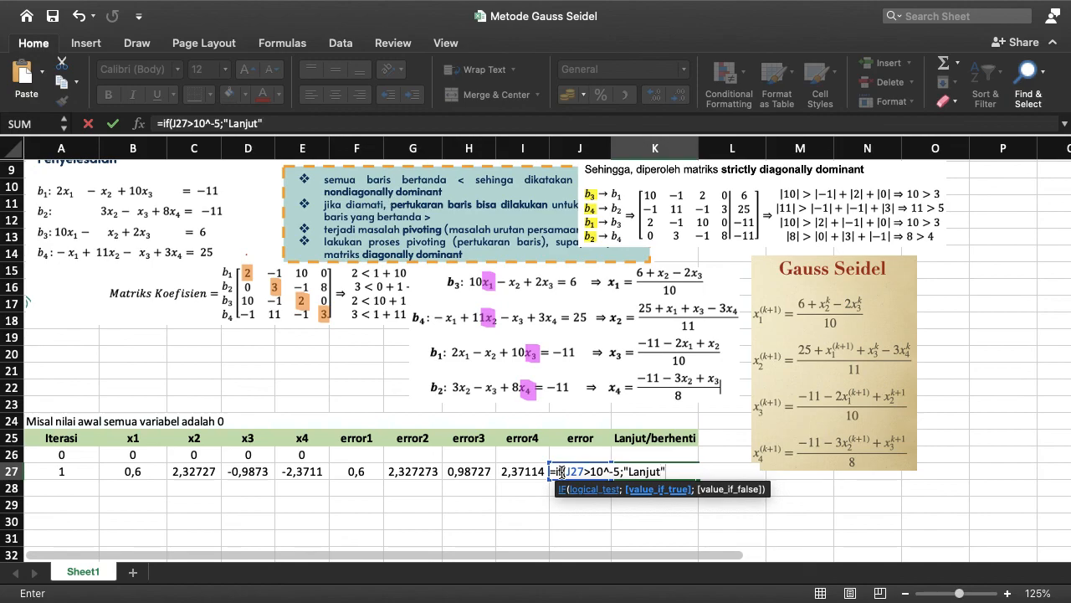
{"action": "type", "text": "\""}
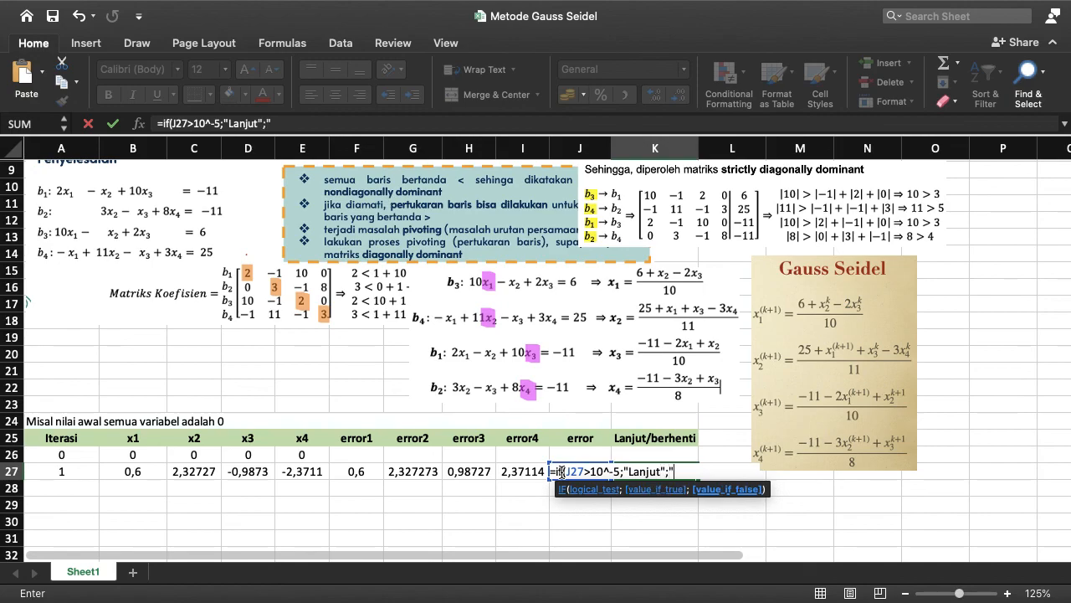
{"action": "type", "text": "Berhenti\")"}
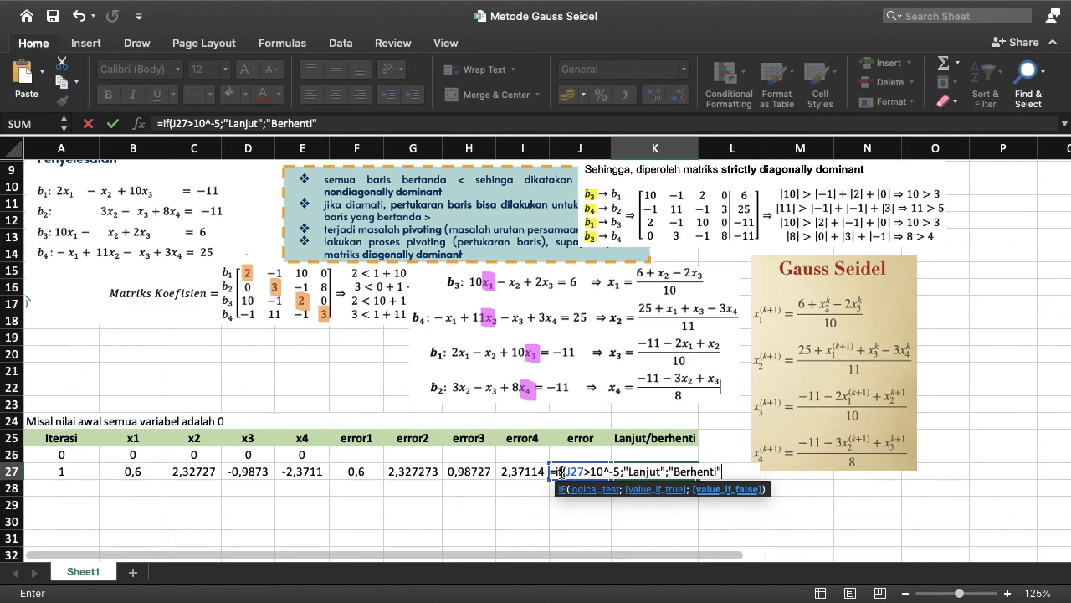
{"action": "key", "text": "Return"}
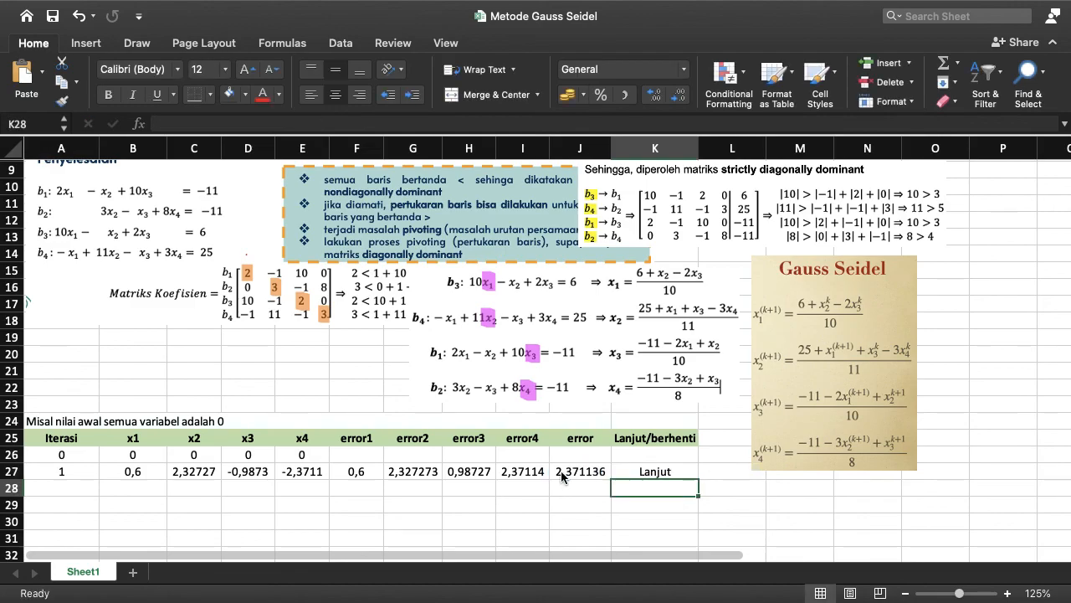
- Fill the iteration 1 row A27:K27 down through row 34 to generate iterations 2 to 8
{"action": "left_click_drag", "start_coordinate": [90, 473], "coordinate": [698, 528]}
{"action": "scroll", "coordinate": [739, 522], "scroll_direction": "down", "scroll_amount": 2}
{"action": "scroll", "coordinate": [739, 522], "scroll_direction": "down", "scroll_amount": 1}
{"action": "left_click_drag", "start_coordinate": [694, 457], "coordinate": [693, 523]}
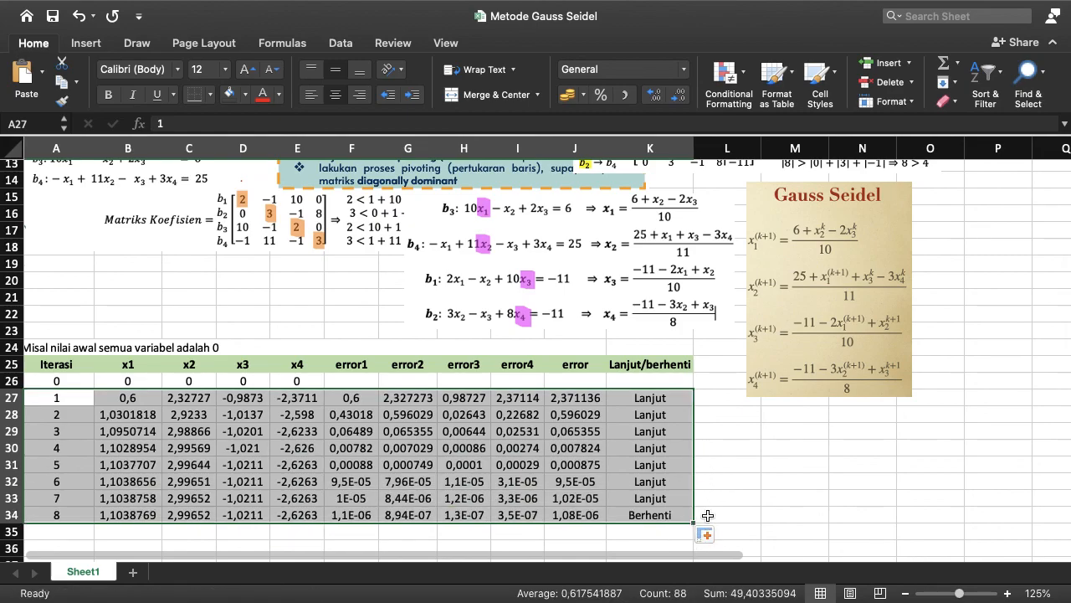
{"action": "left_click", "coordinate": [730, 510]}
- Highlight the iteration 8 row A34:K34 with an orange fill and make its text bold
{"action": "left_click_drag", "start_coordinate": [56, 515], "coordinate": [640, 514]}
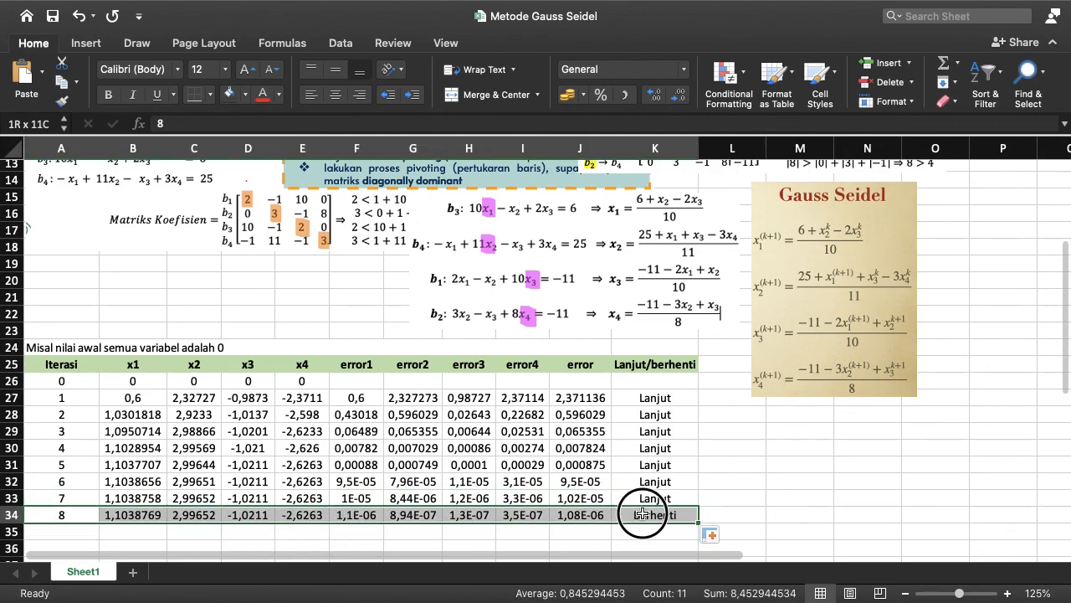
{"action": "left_click", "coordinate": [244, 95]}
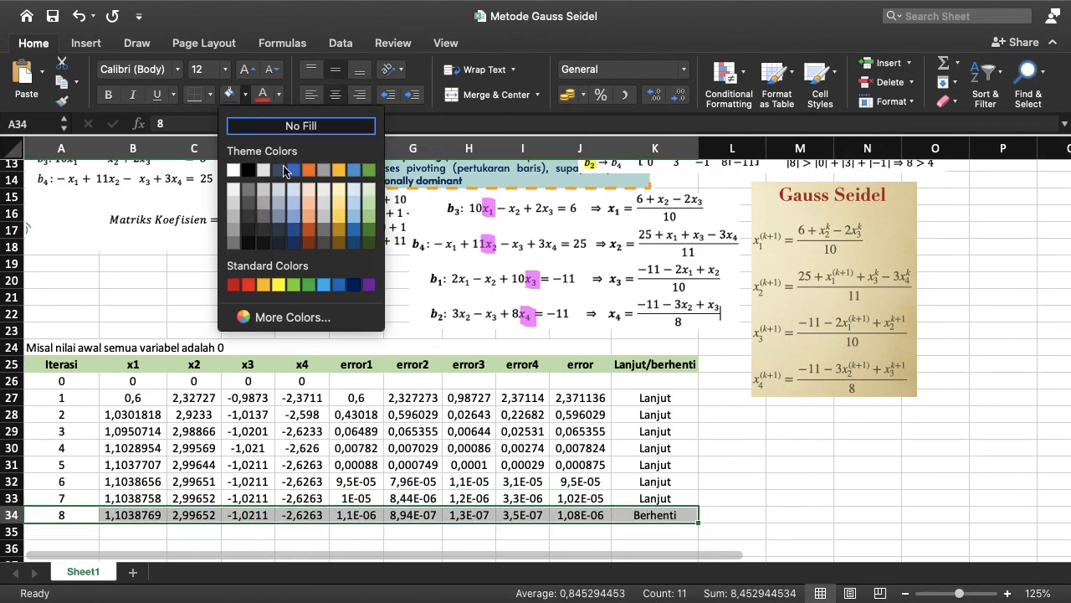
{"action": "left_click", "coordinate": [309, 179]}
{"action": "left_click", "coordinate": [795, 498]}
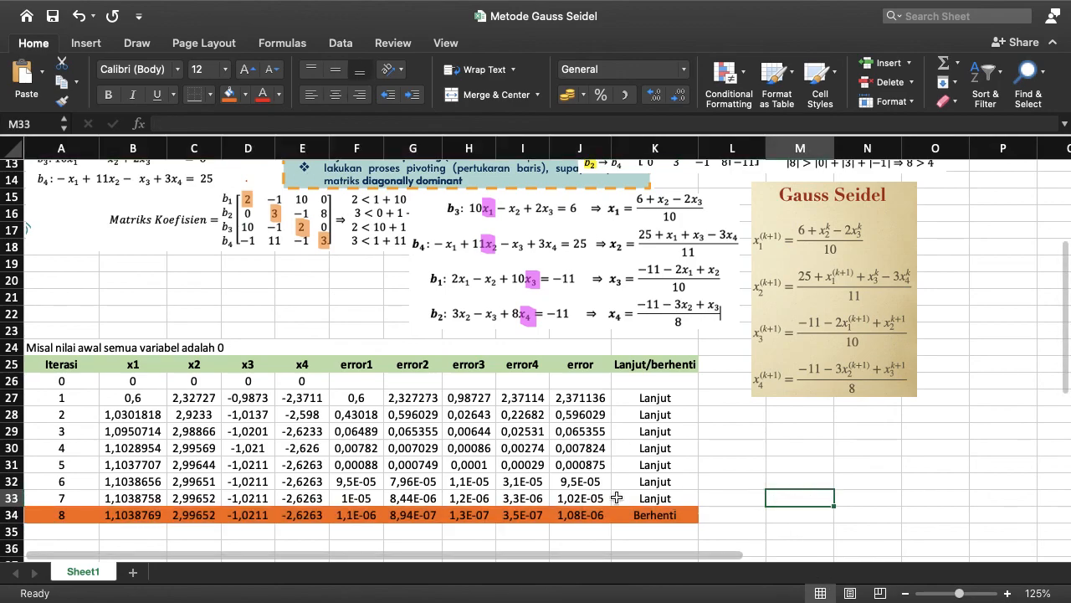
{"action": "left_click_drag", "start_coordinate": [81, 518], "coordinate": [633, 514]}
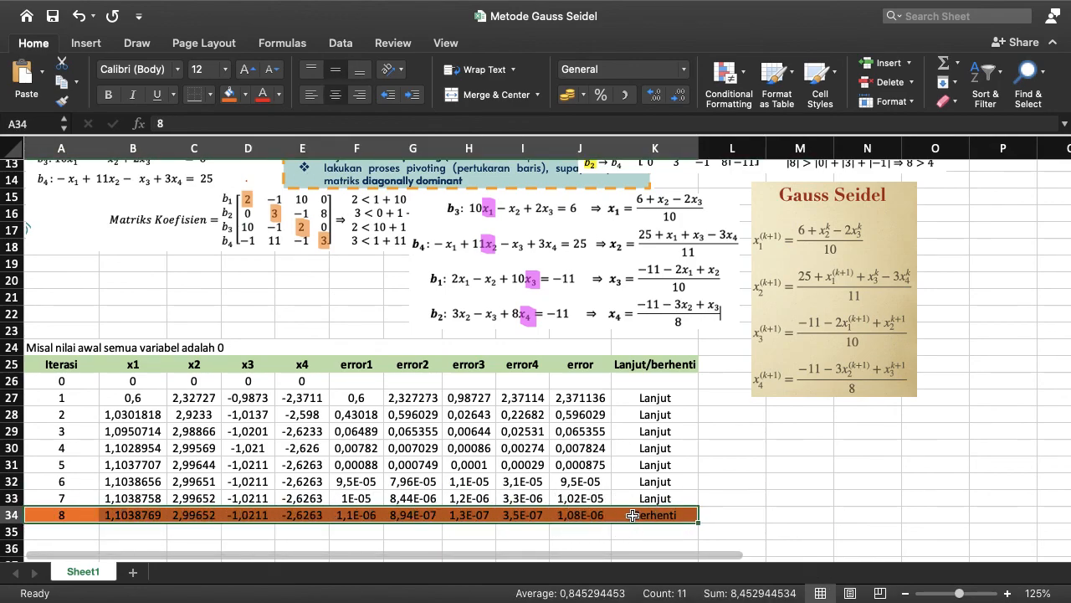
{"action": "key", "text": "super+b"}
{"action": "left_click", "coordinate": [764, 513]}
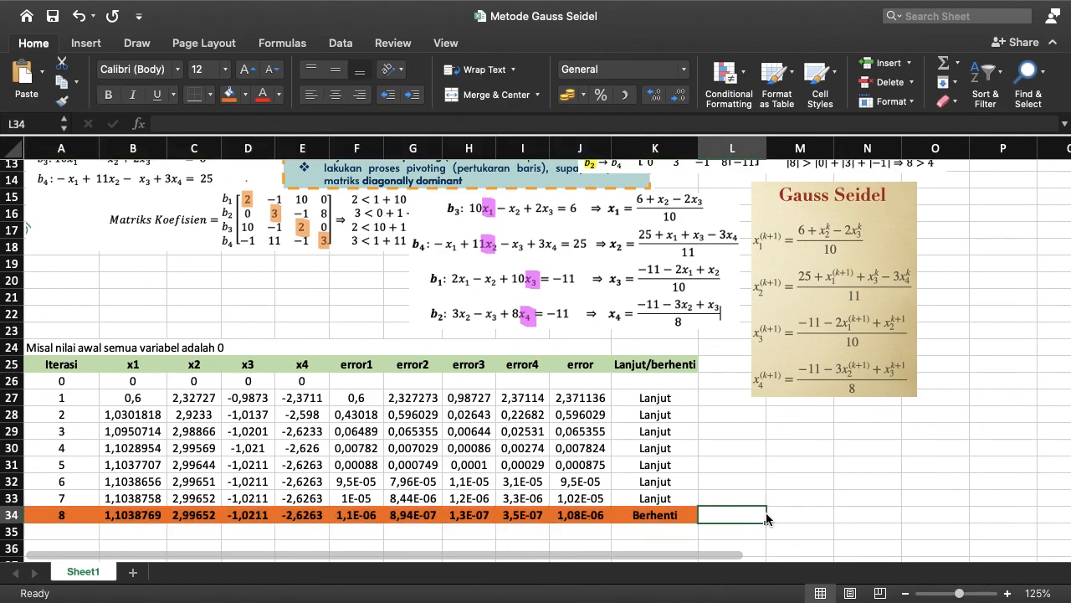